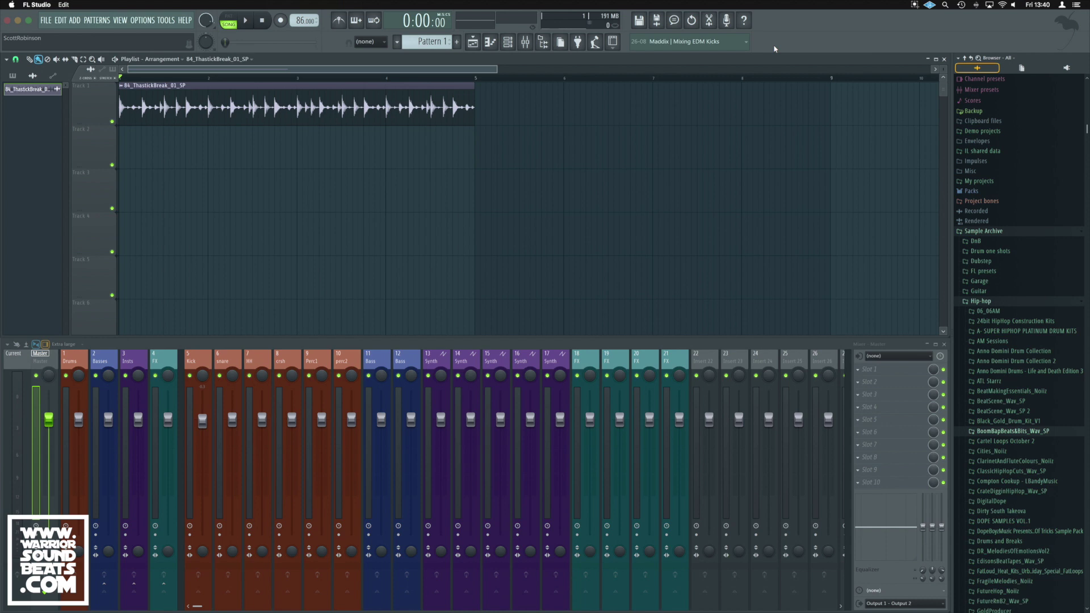
- Preview the drum loop, add a Harmor instrument channel, and move its editor to the right
key("space")
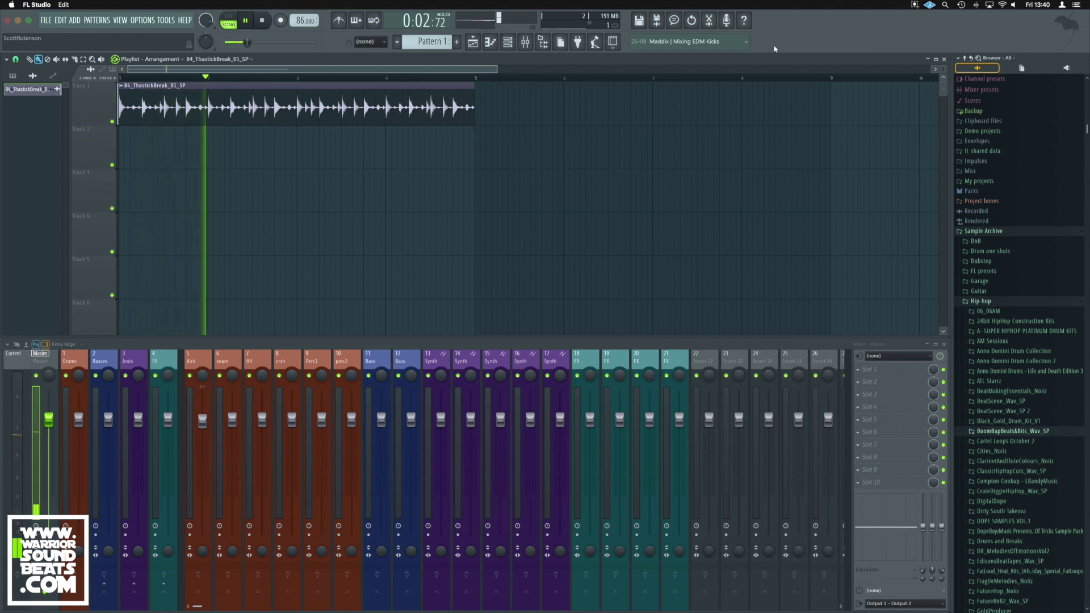
key("space")
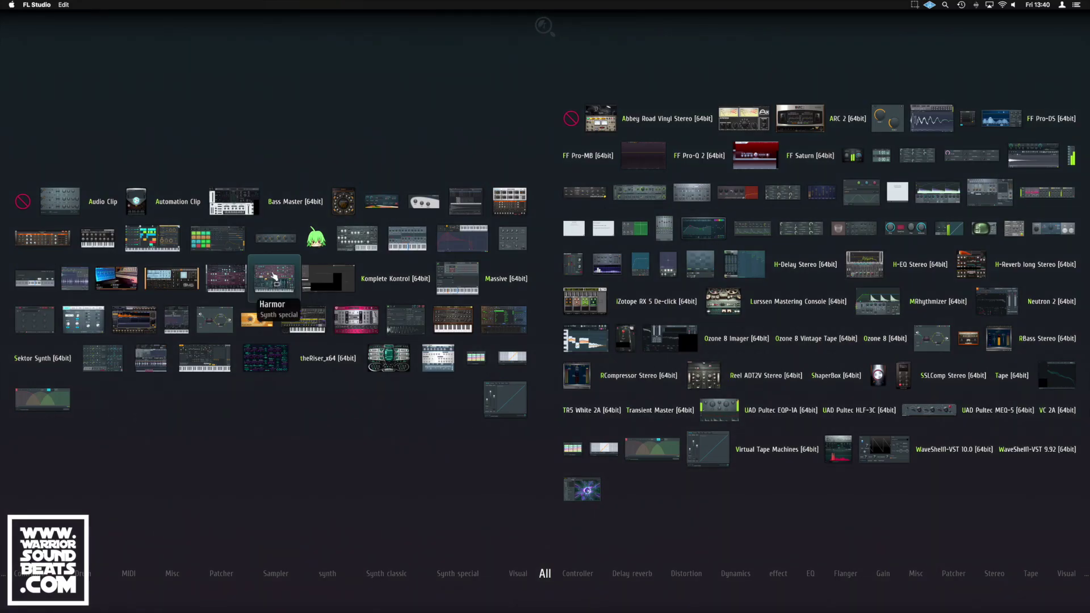
key("F8")
key("F6")
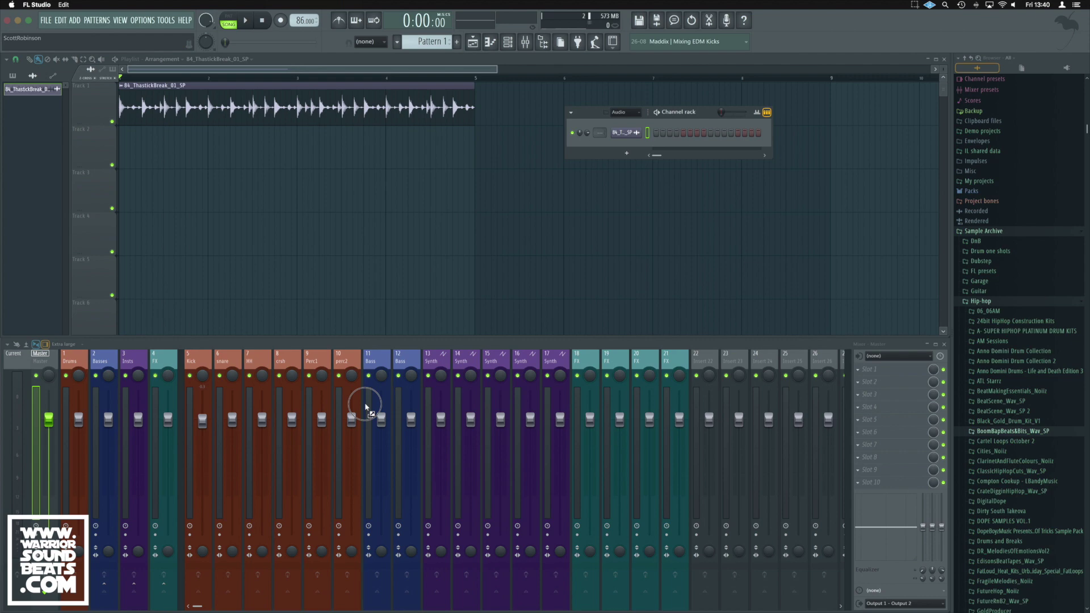
left_click(368, 407)
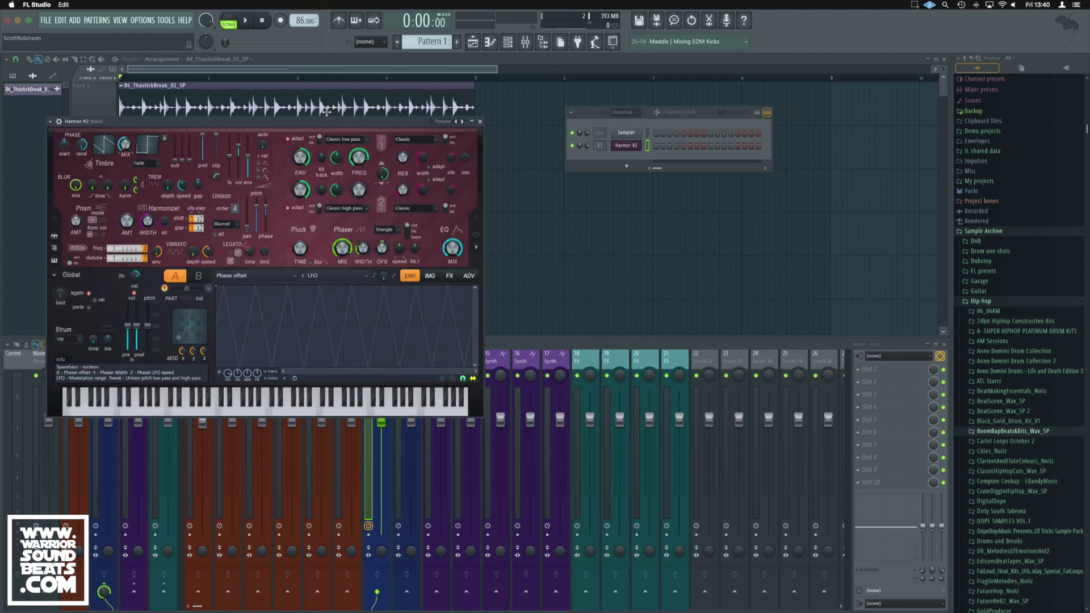
left_click_drag(246, 122, 671, 86)
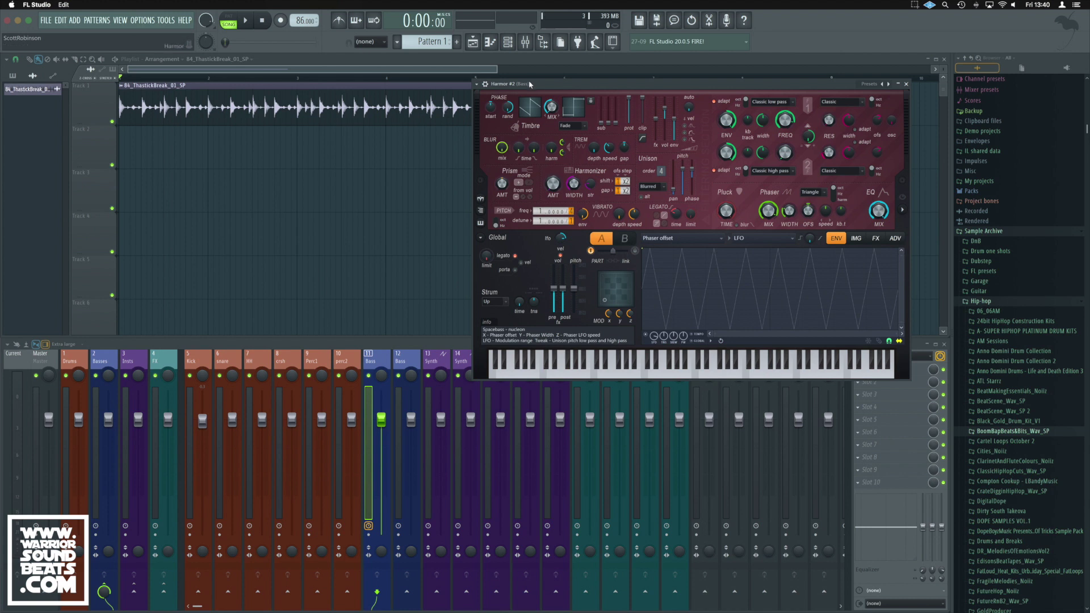
- Place Pattern 1 at the start of Track 2 and draw Harmor notes in its piano roll
left_click(488, 46)
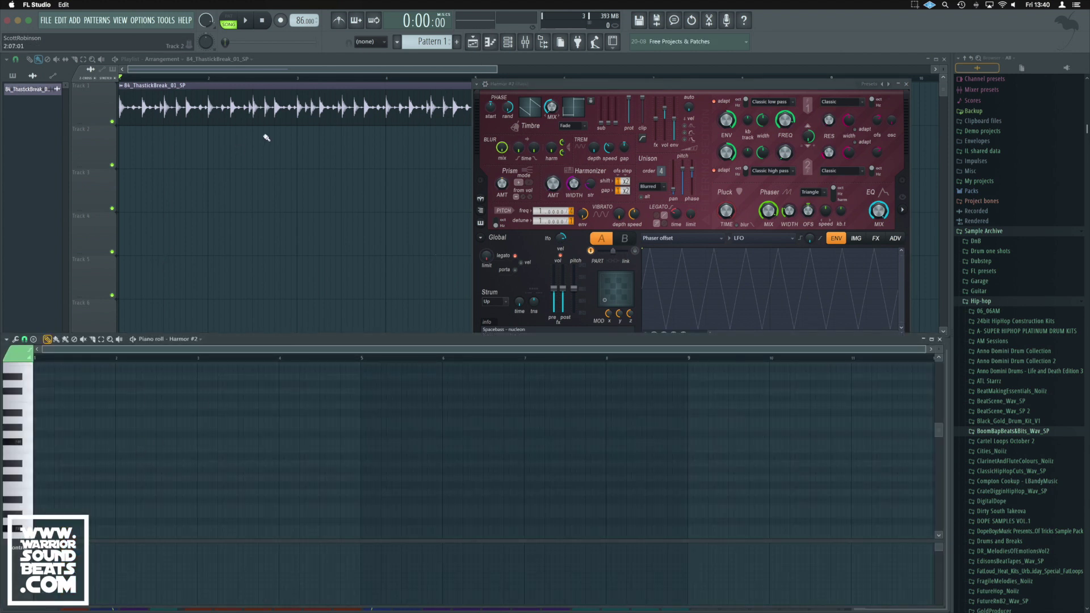
left_click(142, 133)
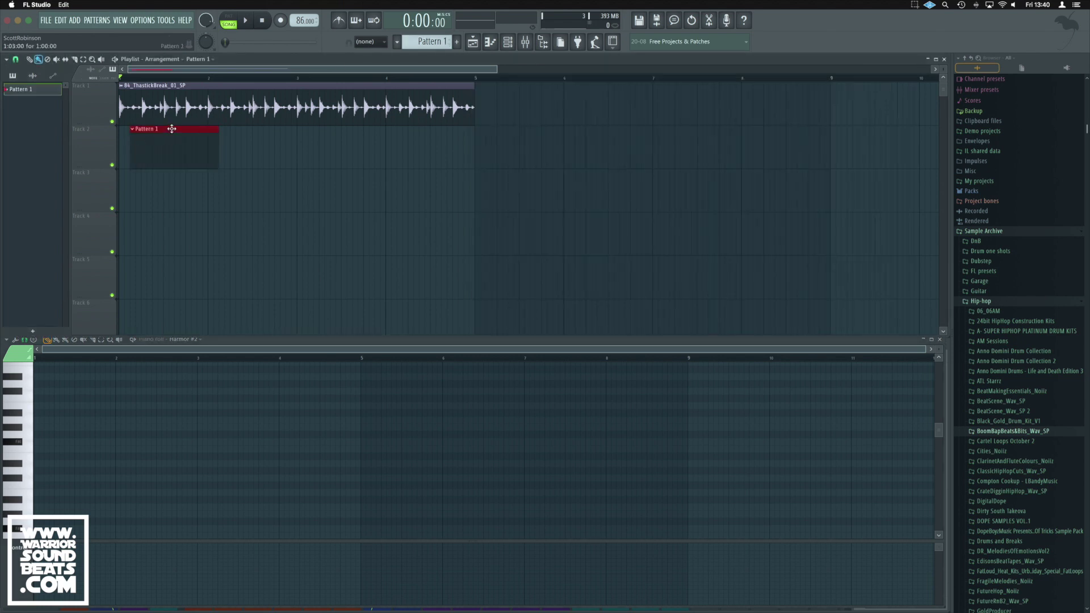
left_click_drag(172, 129, 151, 132)
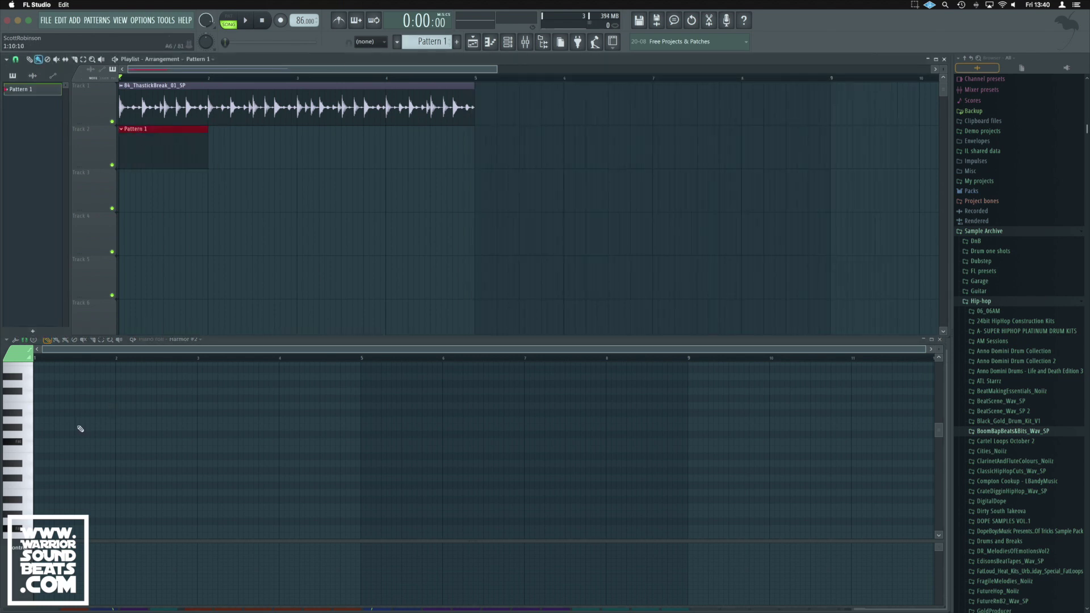
left_click(38, 444)
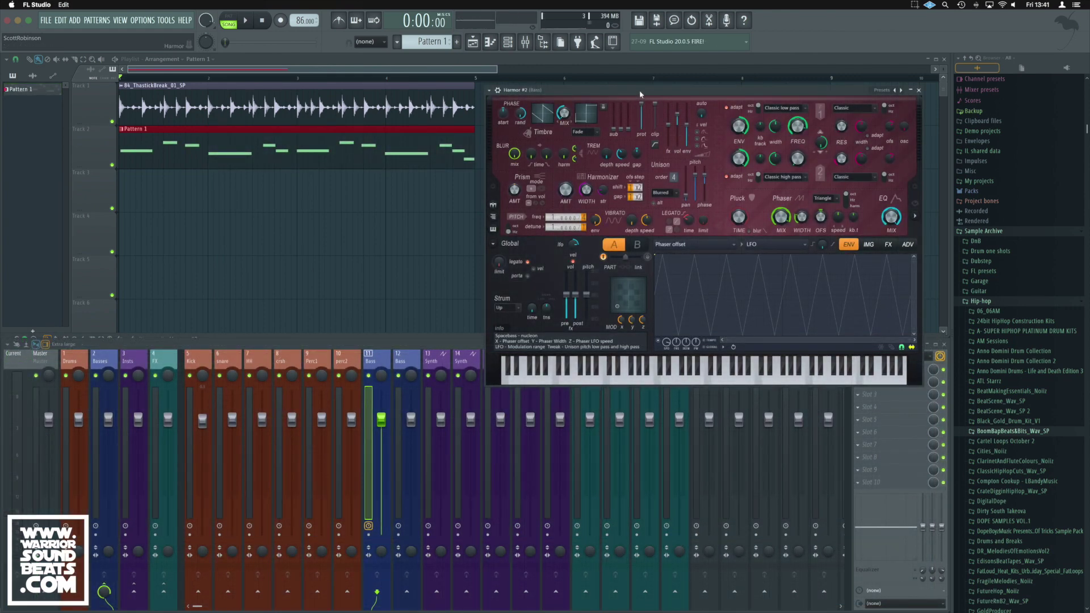
- Load Harmor's Default bass preset, audition a note, and expand the spectral display panel
left_click(489, 90)
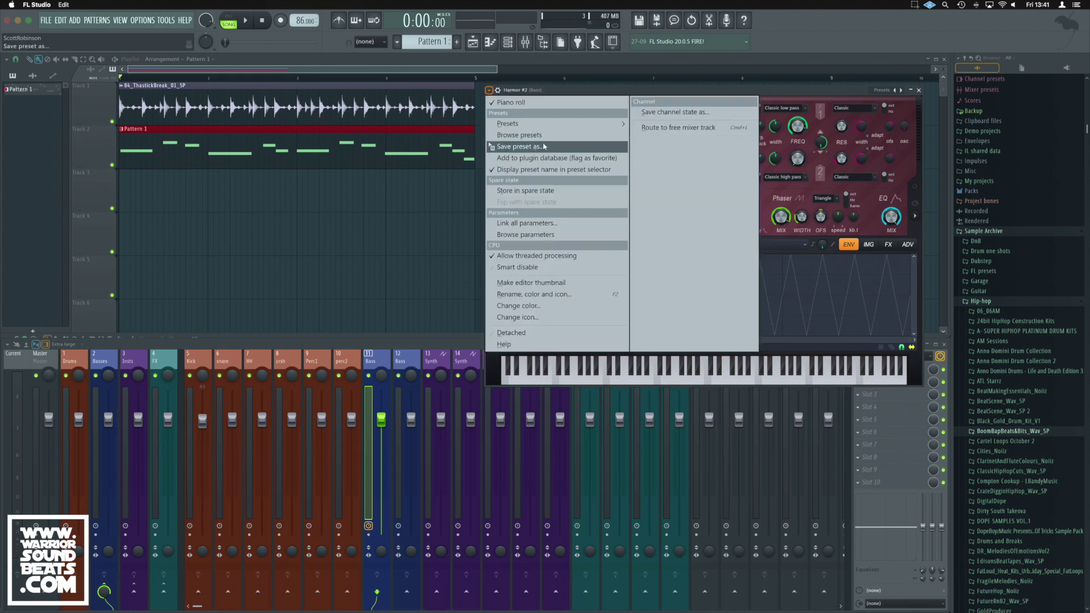
left_click(544, 147)
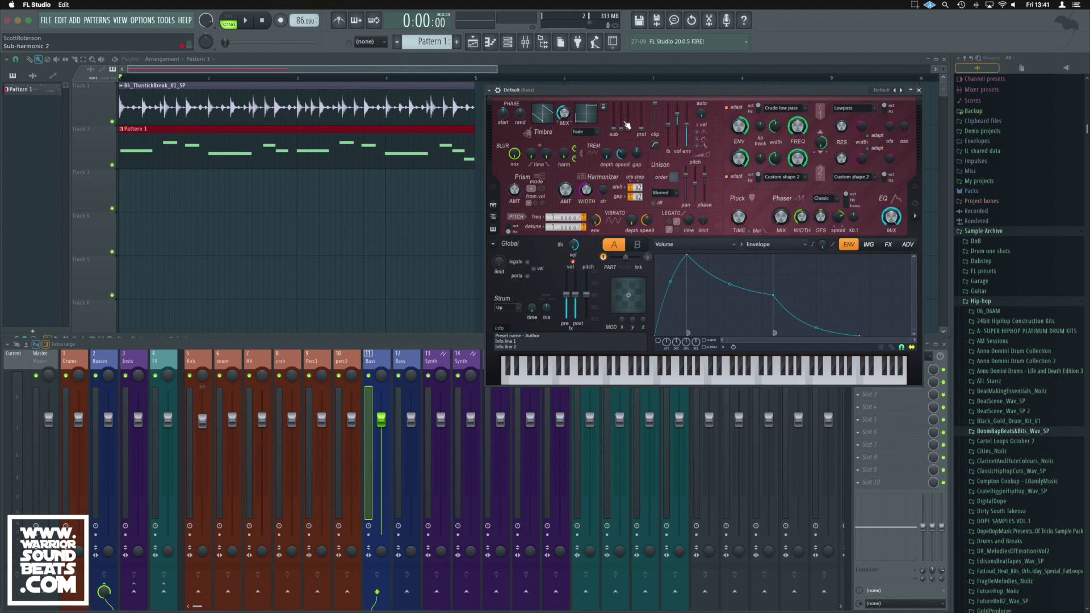
left_click(628, 375)
left_click(916, 217)
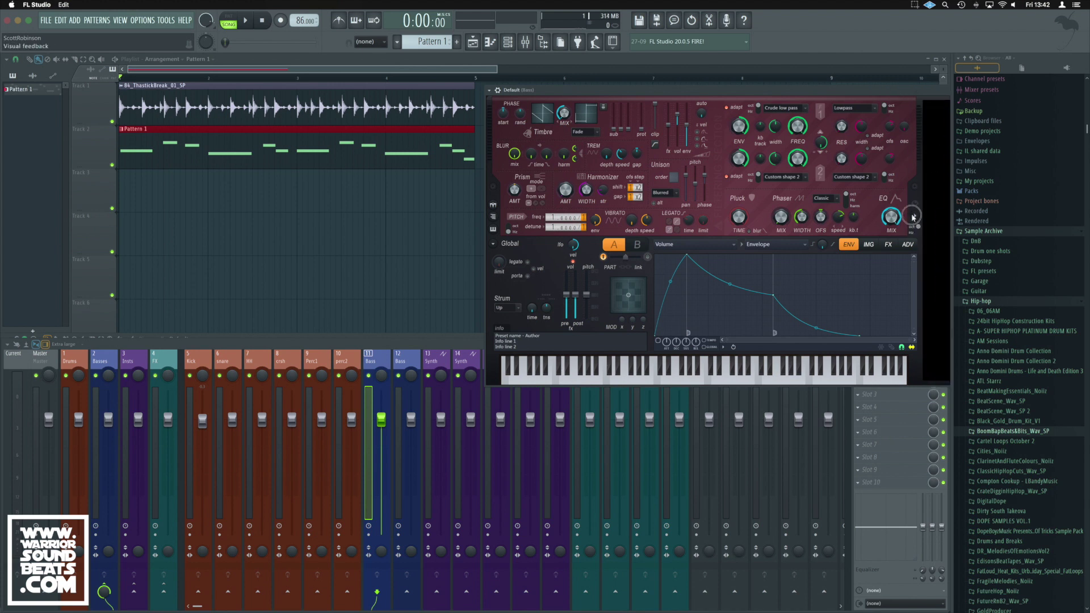
- Target the Timbre 1 harmonic level envelope in ENV and zoom out to its full length
left_click_drag(895, 91, 825, 76)
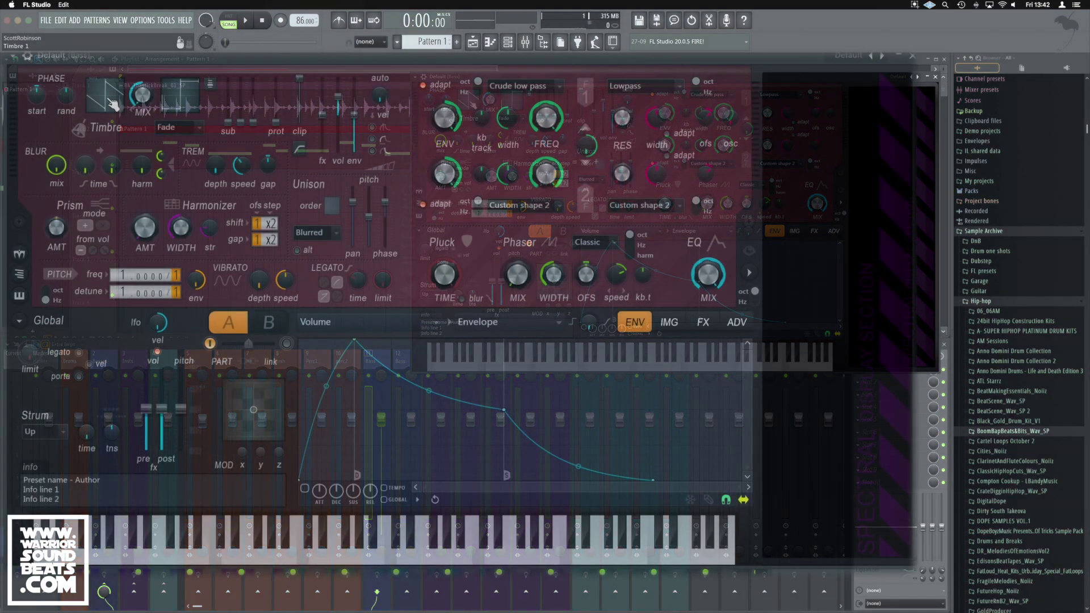
left_click(112, 104)
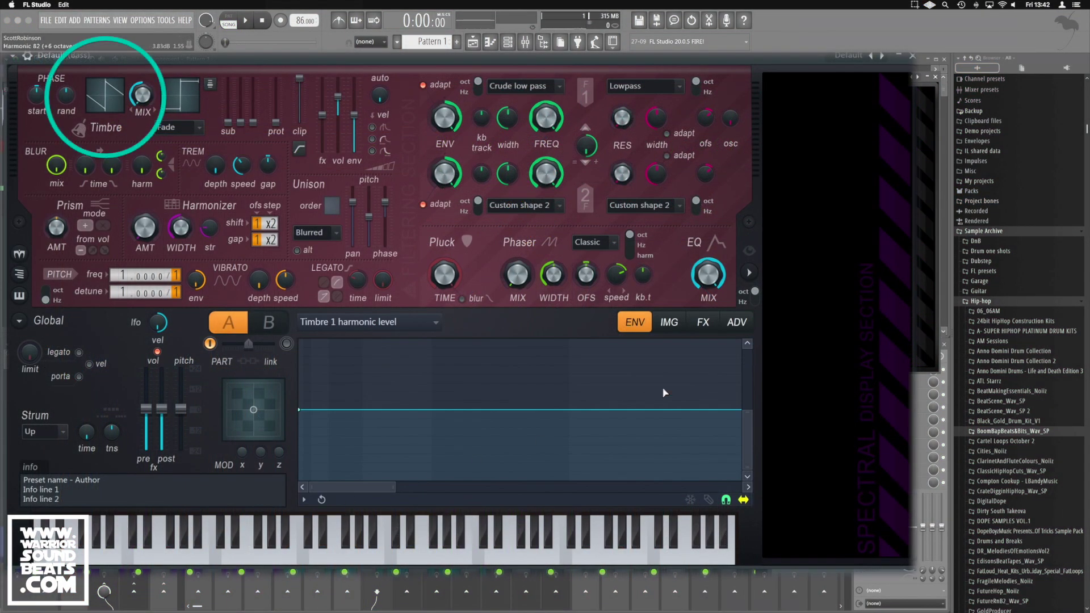
left_click_drag(750, 414, 747, 348)
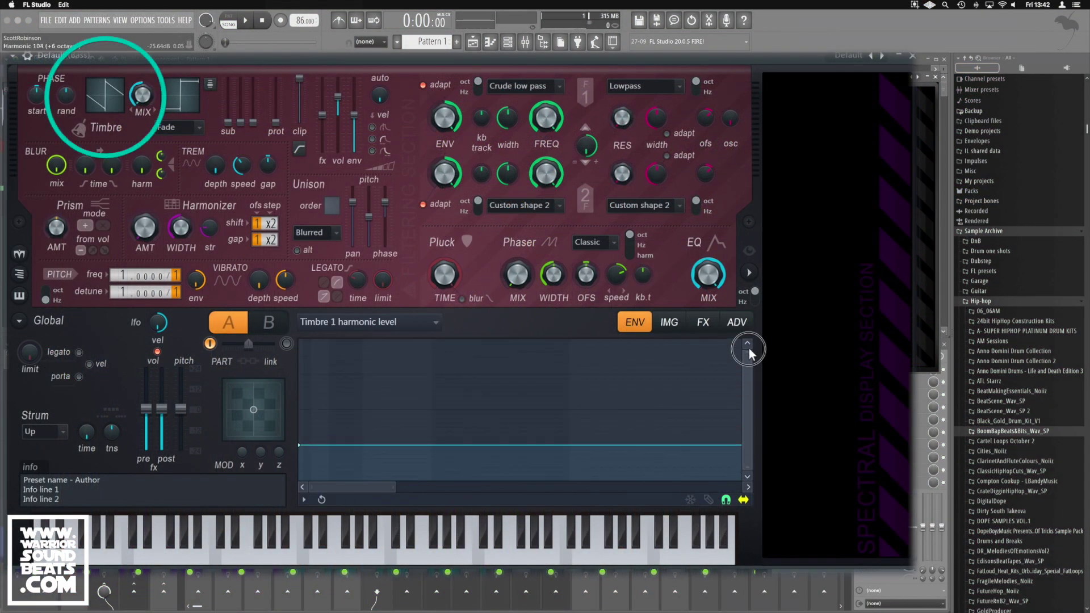
left_click(396, 489)
left_click_drag(397, 489, 803, 494)
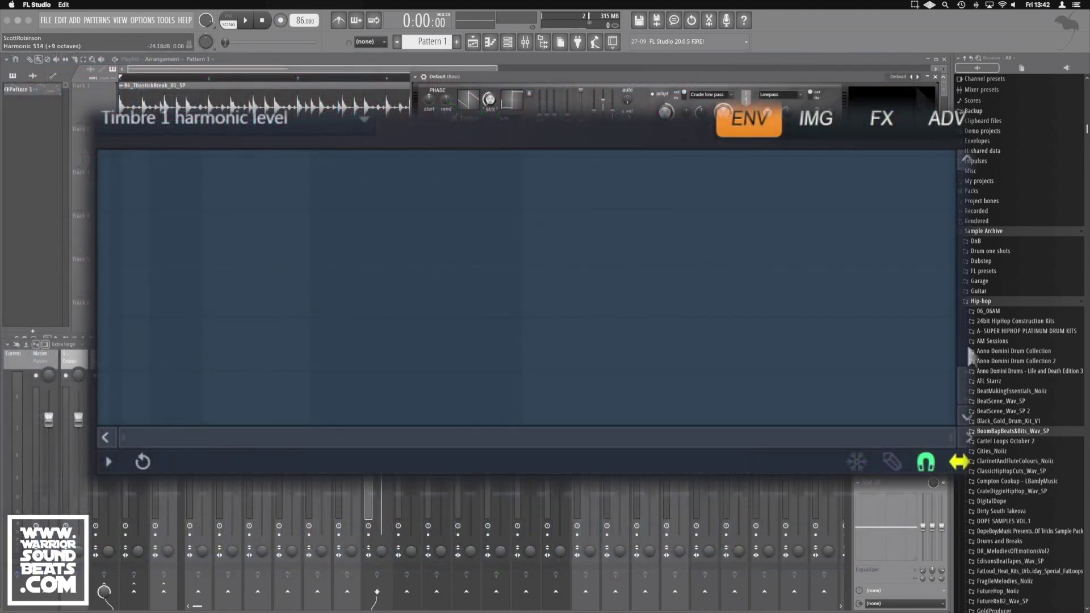
- Drop the harmonic envelope's end point to zero and pull a new midpoint down near the start
left_click_drag(973, 347, 954, 292)
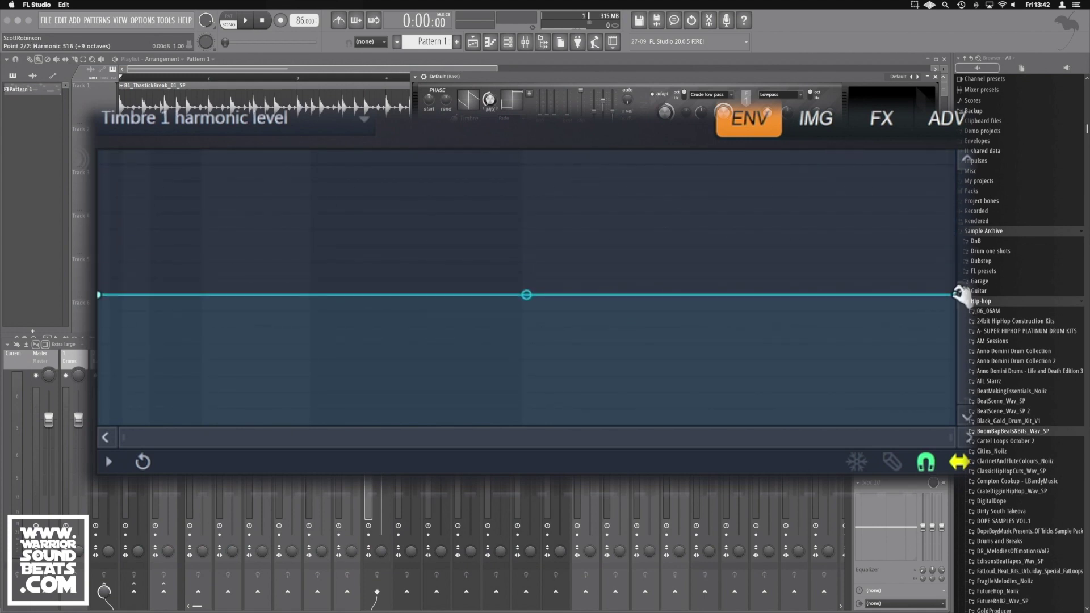
left_click(956, 295)
left_click_drag(957, 295, 960, 461)
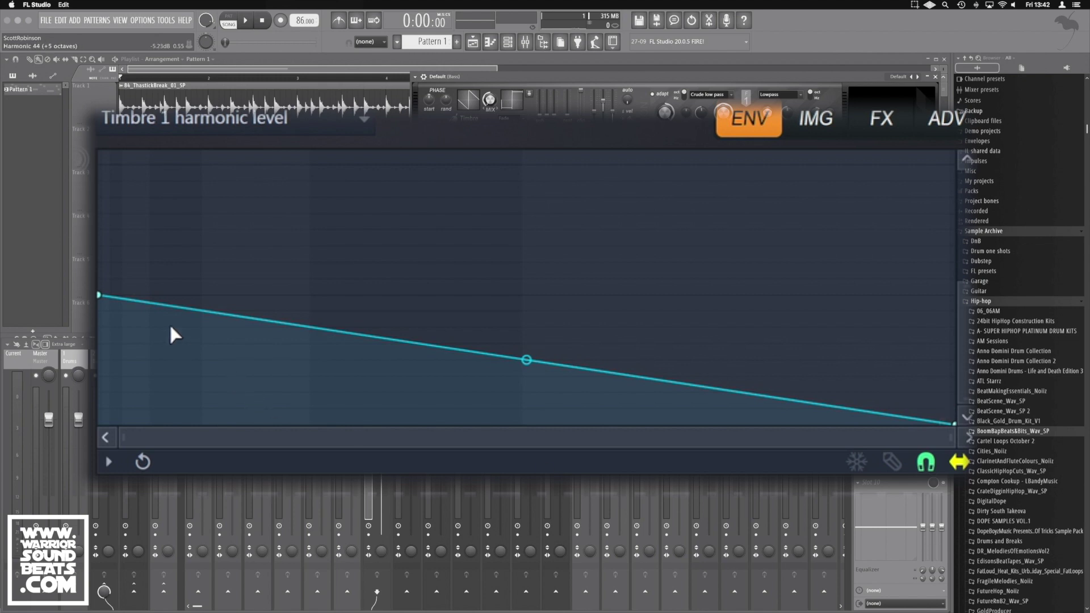
right_click(159, 309)
left_click_drag(157, 310, 159, 458)
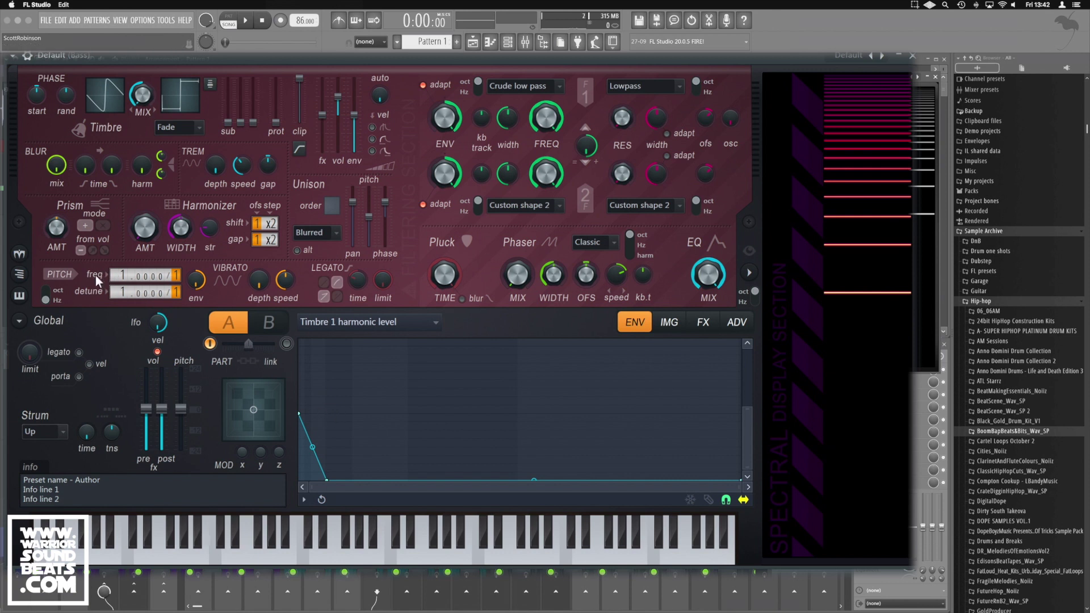
- Raise the pitch divider and pull the envelope end point toward lower harmonics while the loop plays
scroll(176, 275, "up", 2)
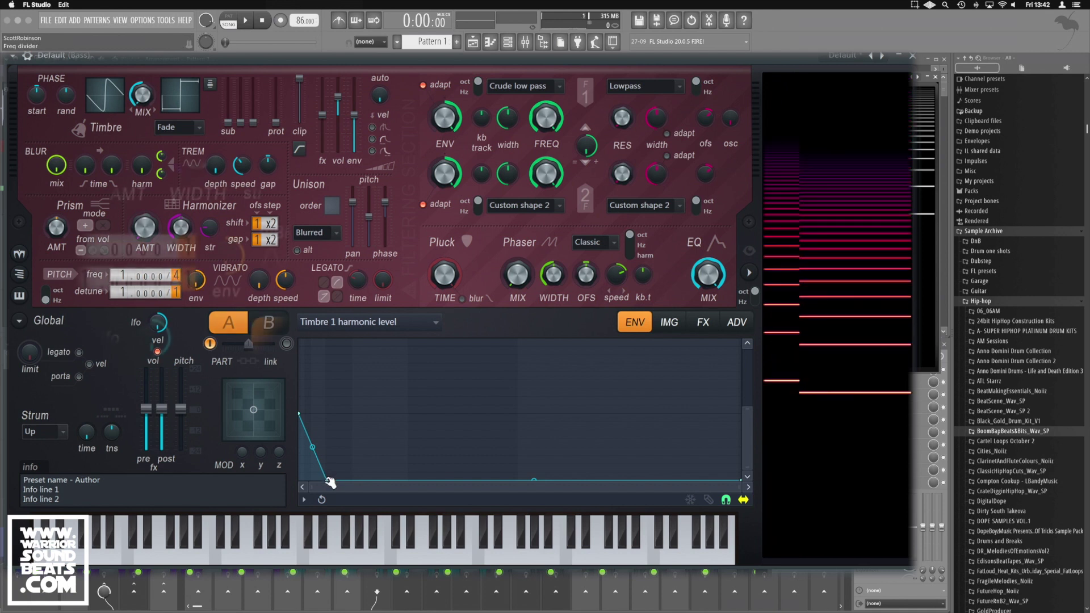
left_click_drag(327, 480, 304, 480)
key("space")
key("space")
key("space")
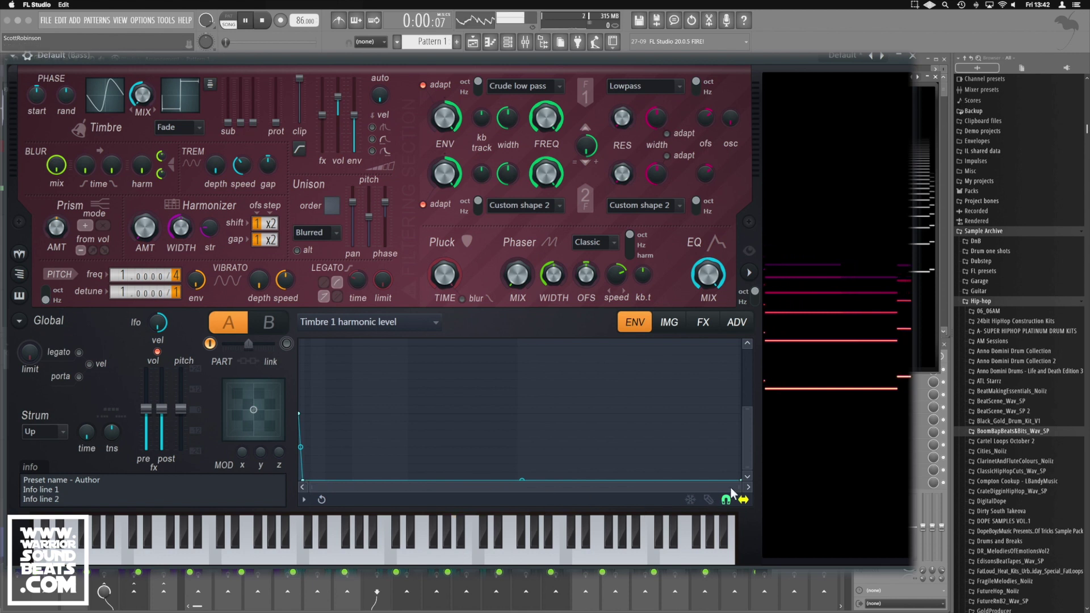
left_click_drag(740, 487, 316, 499)
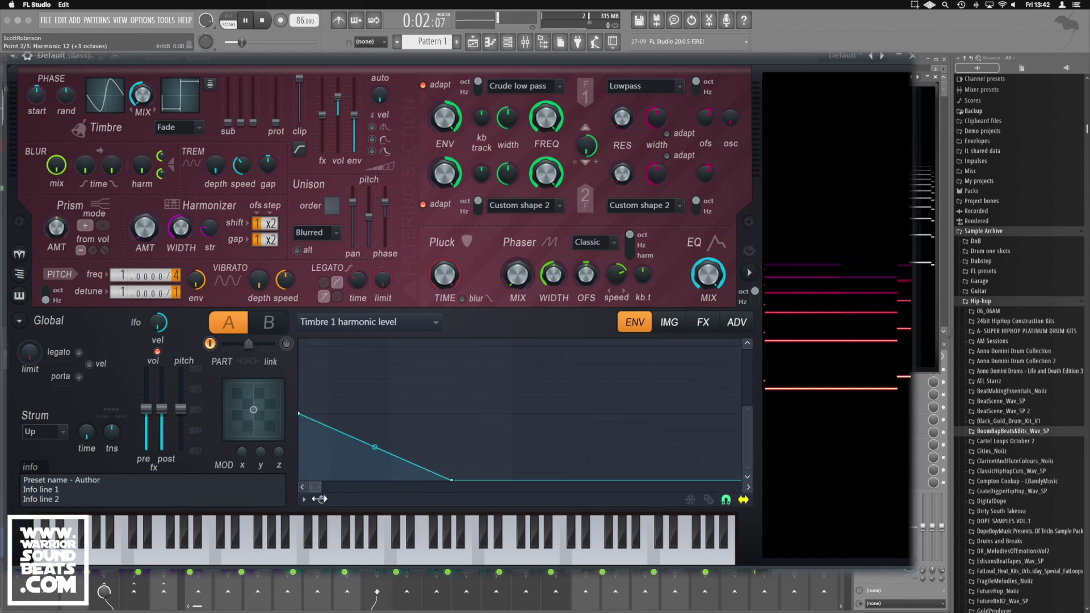
left_click_drag(451, 481, 378, 478)
- Raise Harmor's pitch frequency divider to 8, auditioning the lower bass over the drum loop
key("space")
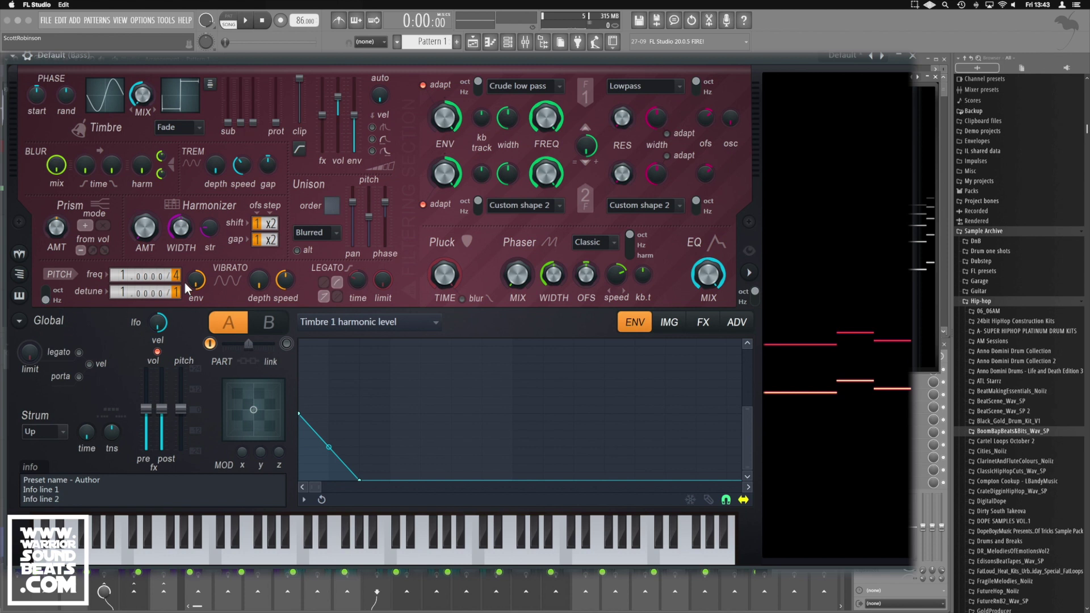
key("space")
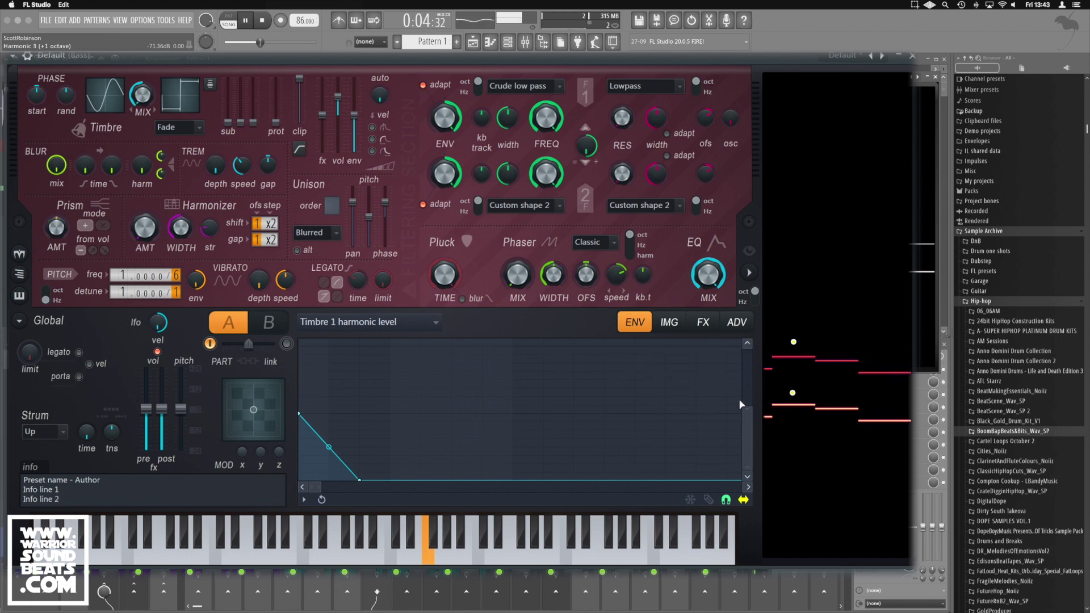
key("space")
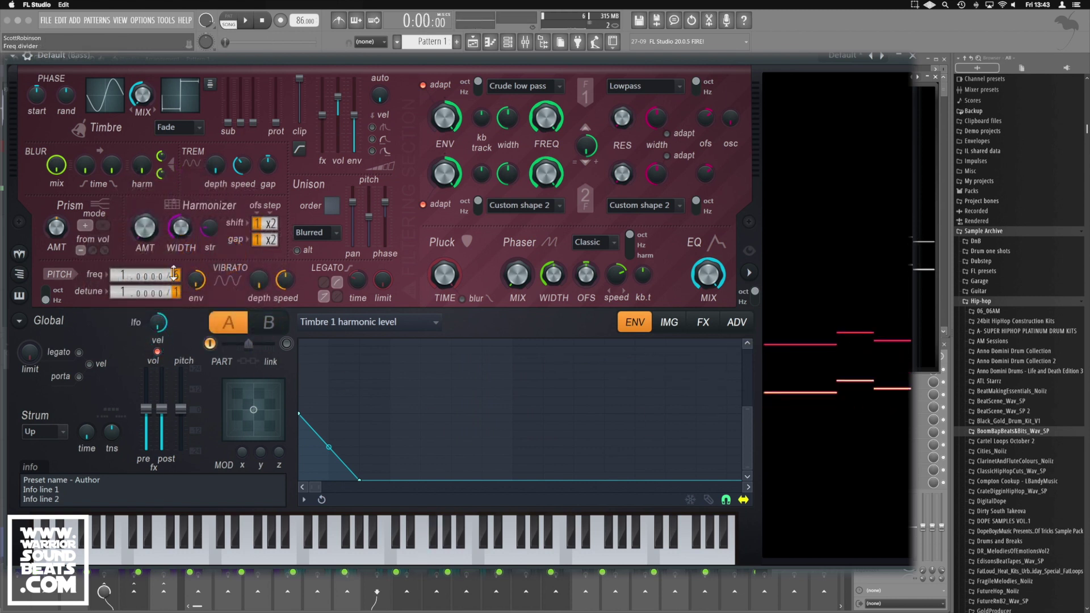
scroll(175, 275, "up", 1)
key("space")
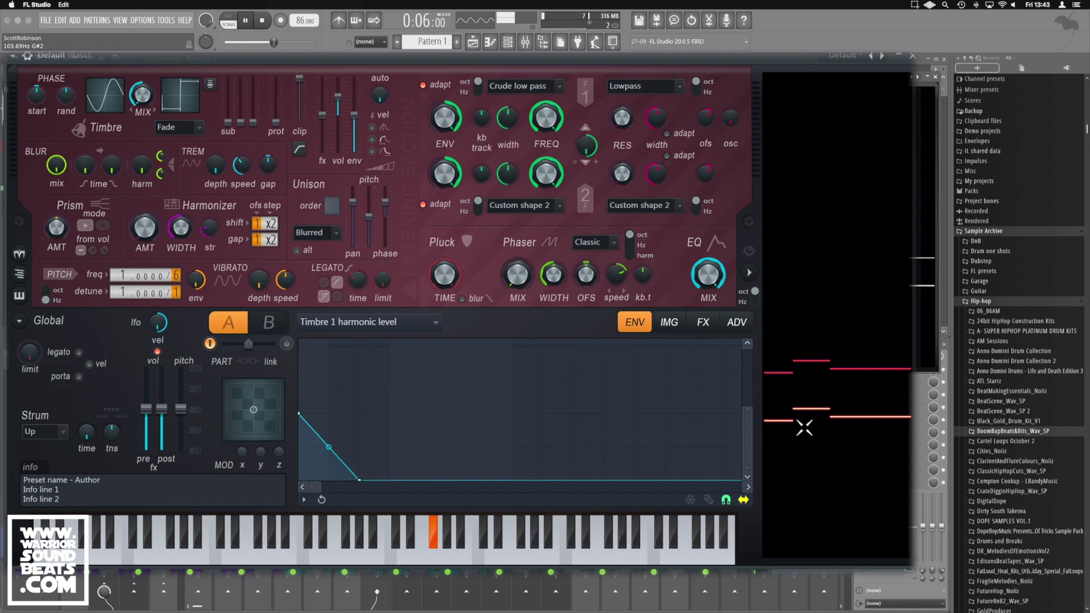
key("space")
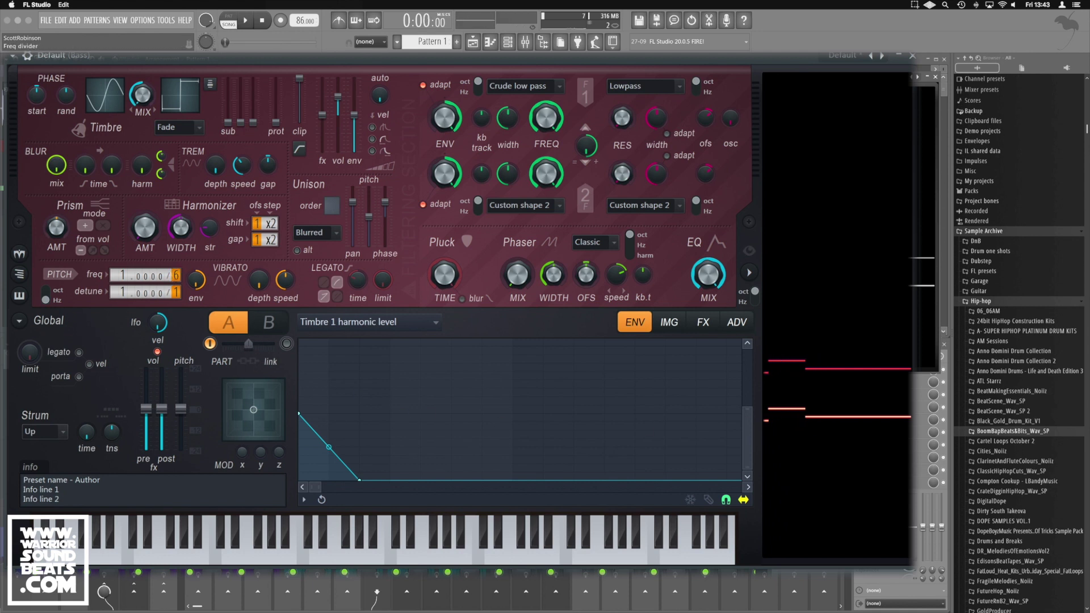
left_click_drag(176, 276, 176, 272)
key("space")
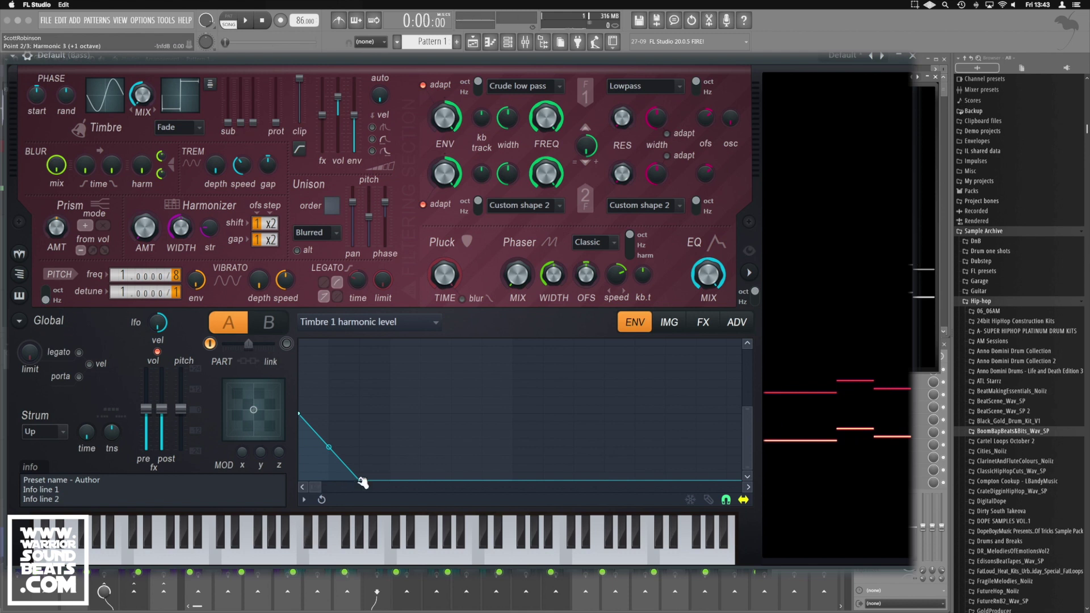
- Adjust the harmonic envelope's end point and concave curve so it reaches zero by harmonic 4
left_click_drag(361, 482, 328, 480)
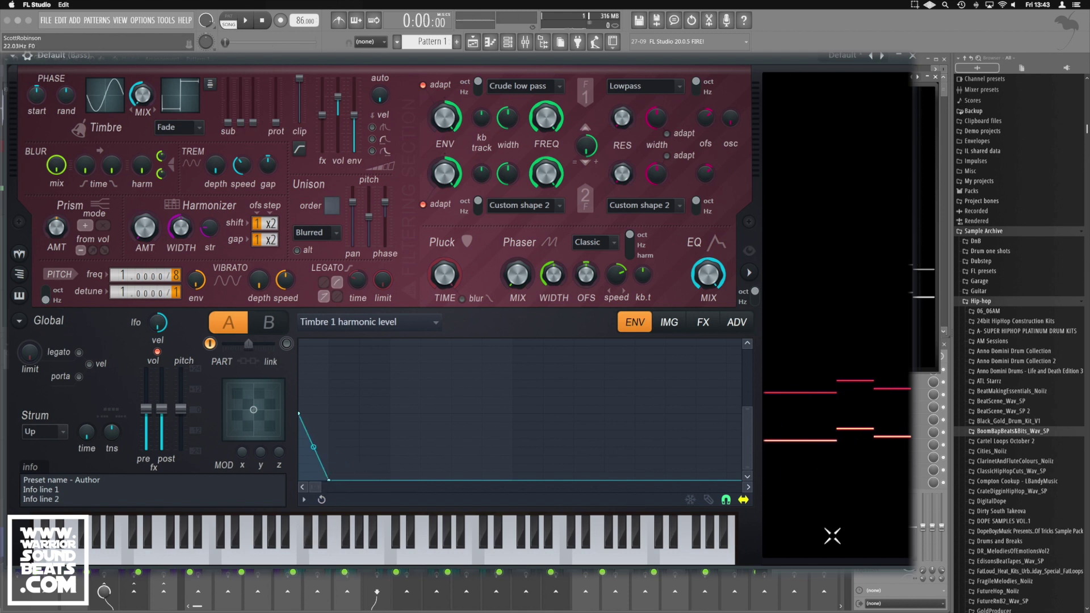
key("space")
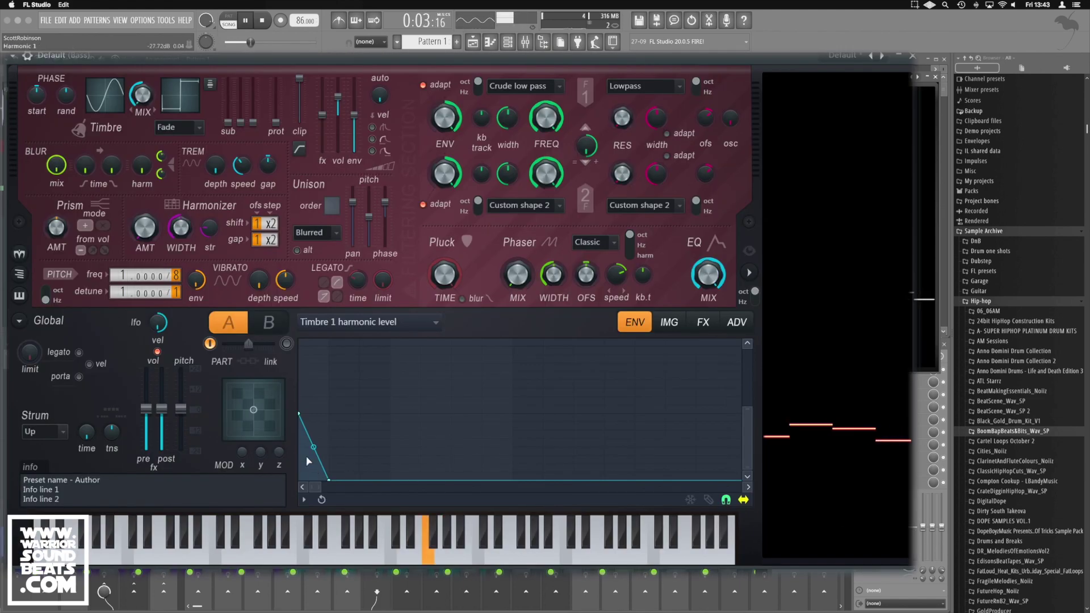
key("space")
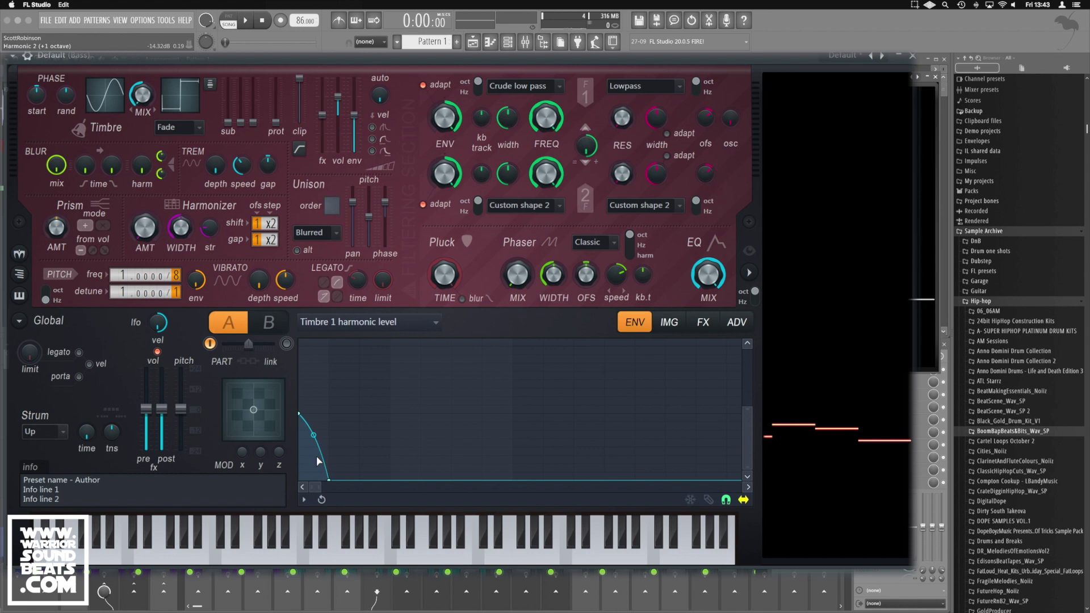
left_click_drag(330, 480, 359, 481)
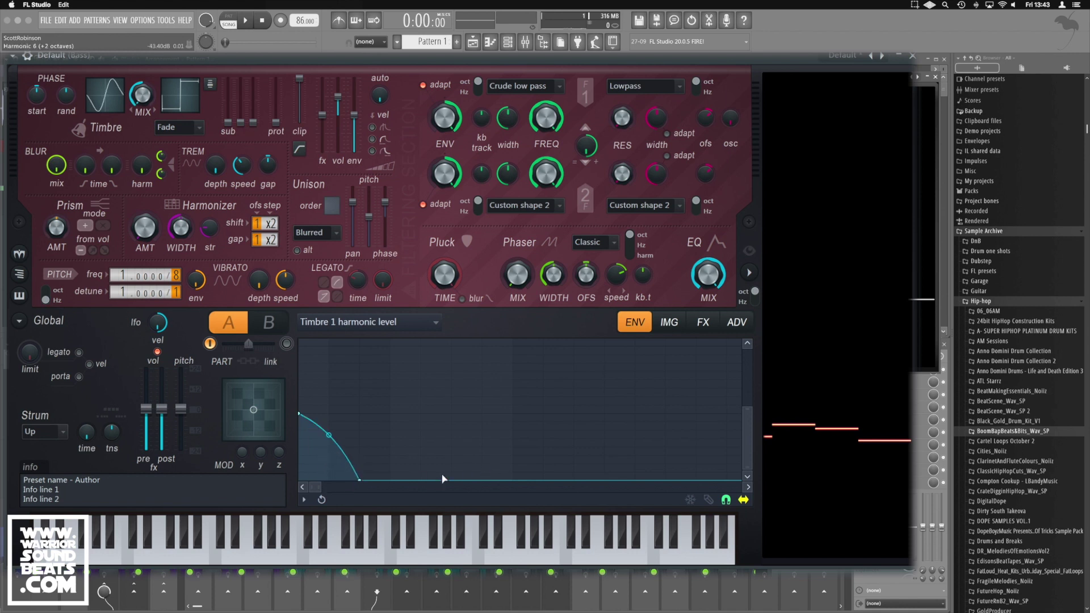
key("space")
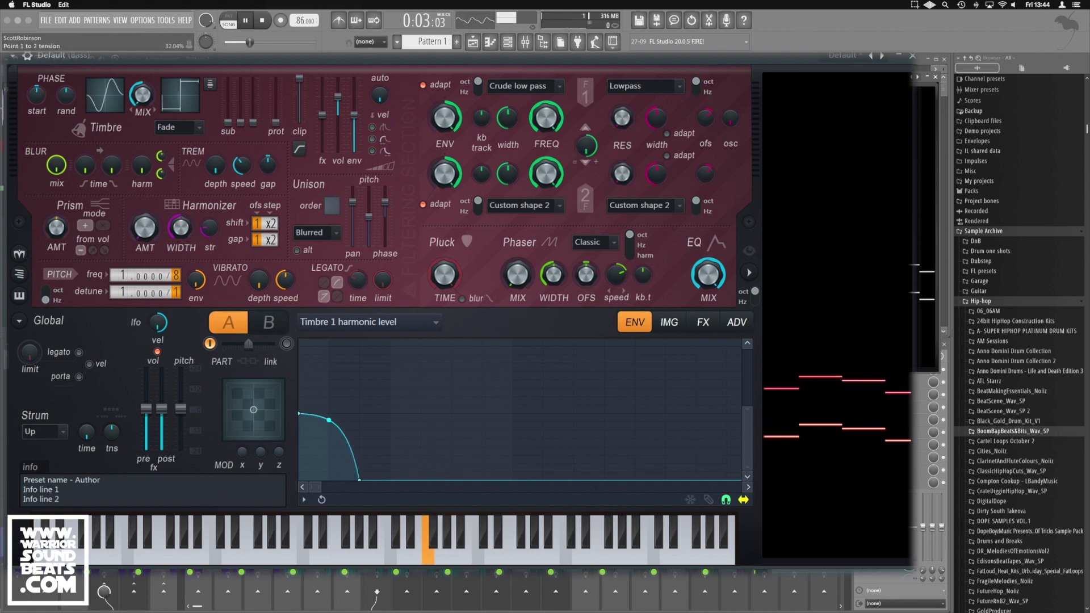
left_click_drag(329, 434, 329, 467)
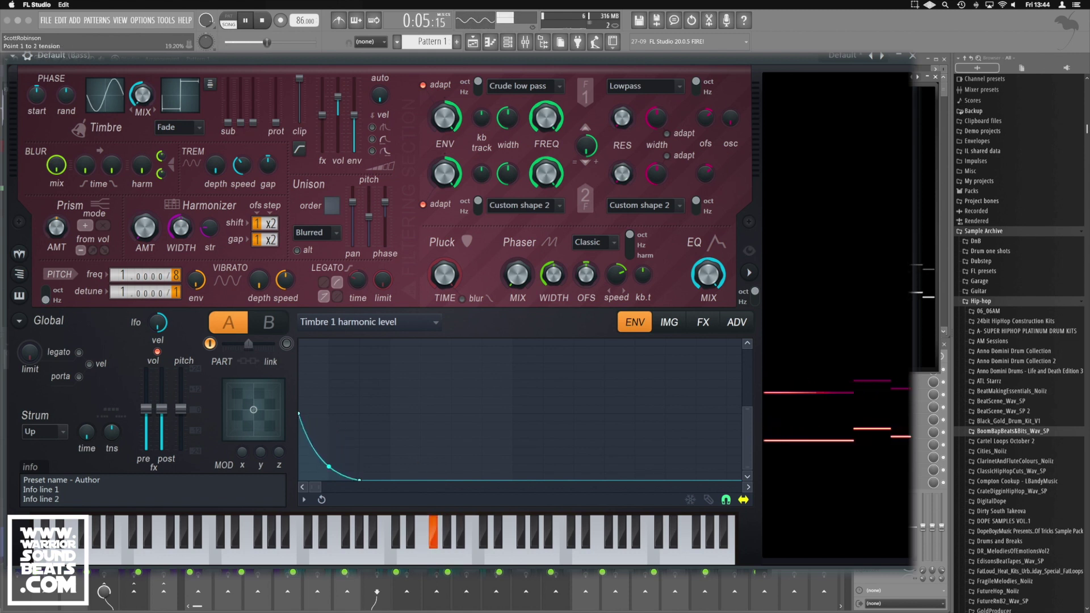
key("space")
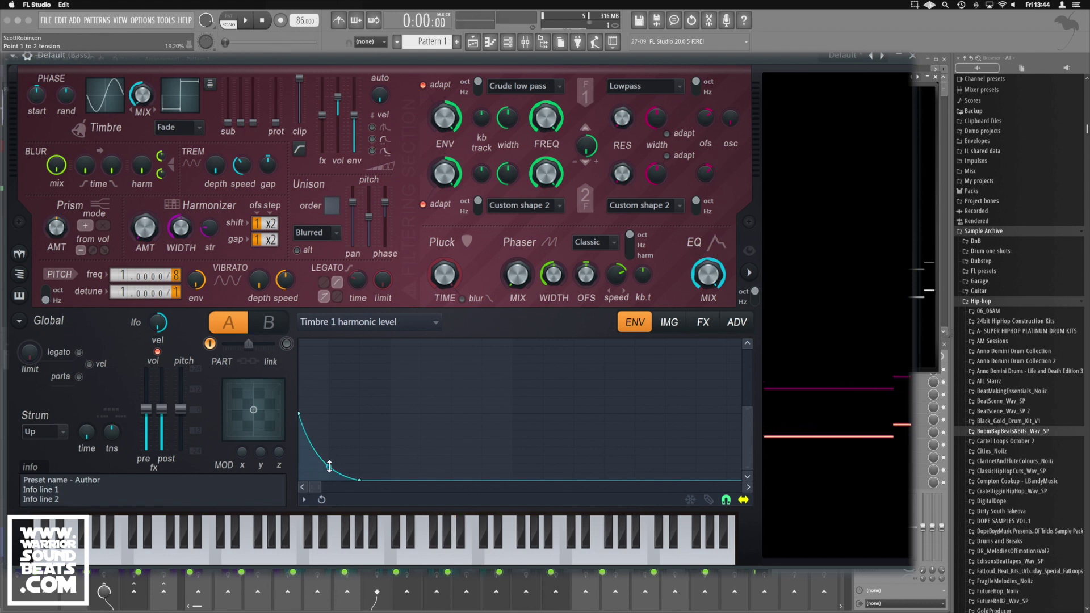
left_click_drag(359, 480, 389, 480)
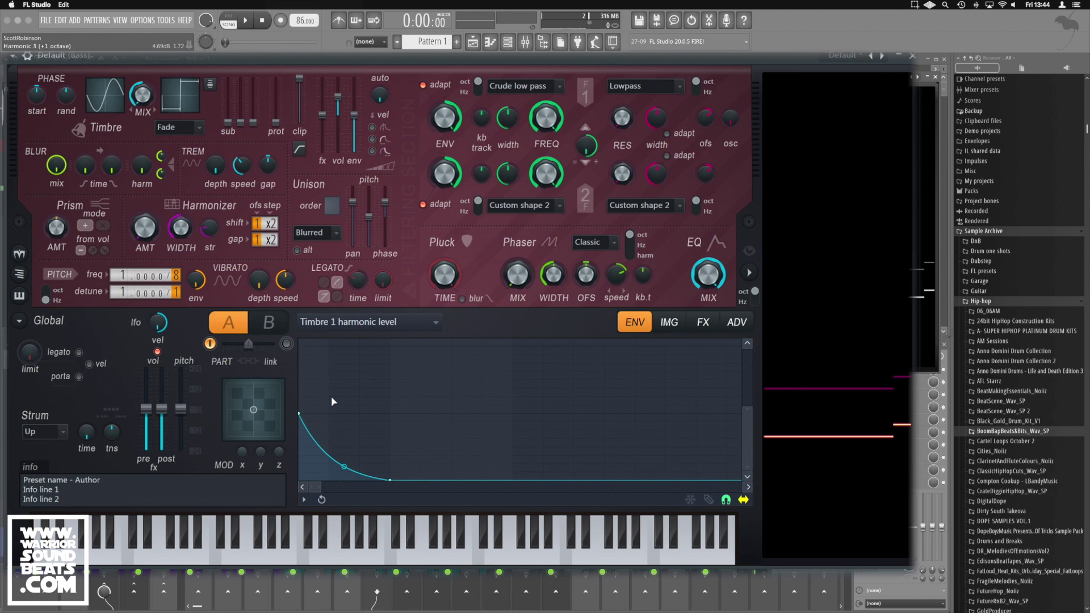
key("space")
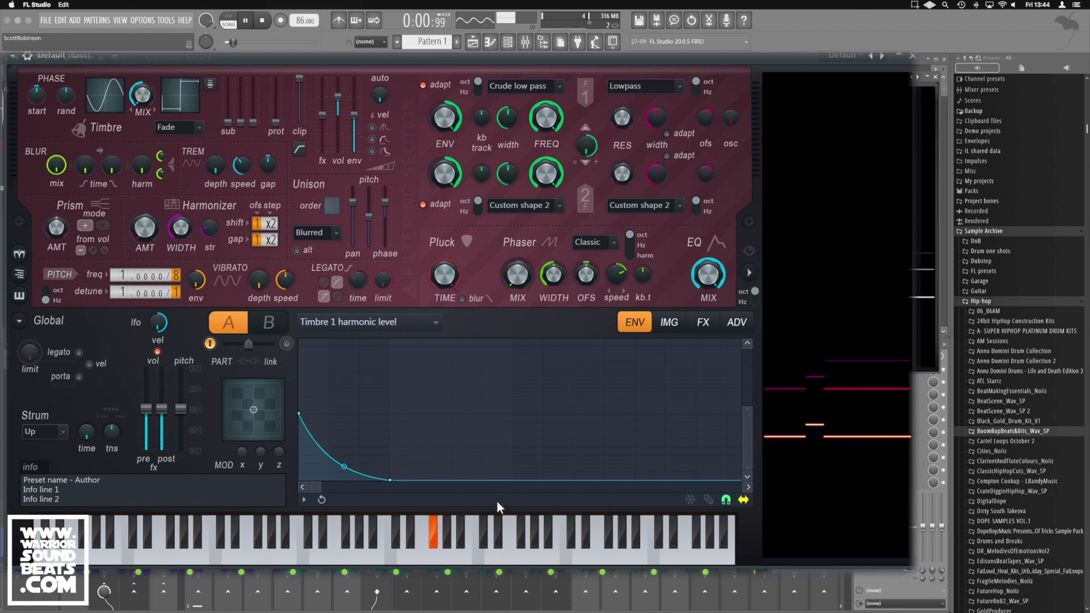
left_click_drag(345, 466, 366, 479)
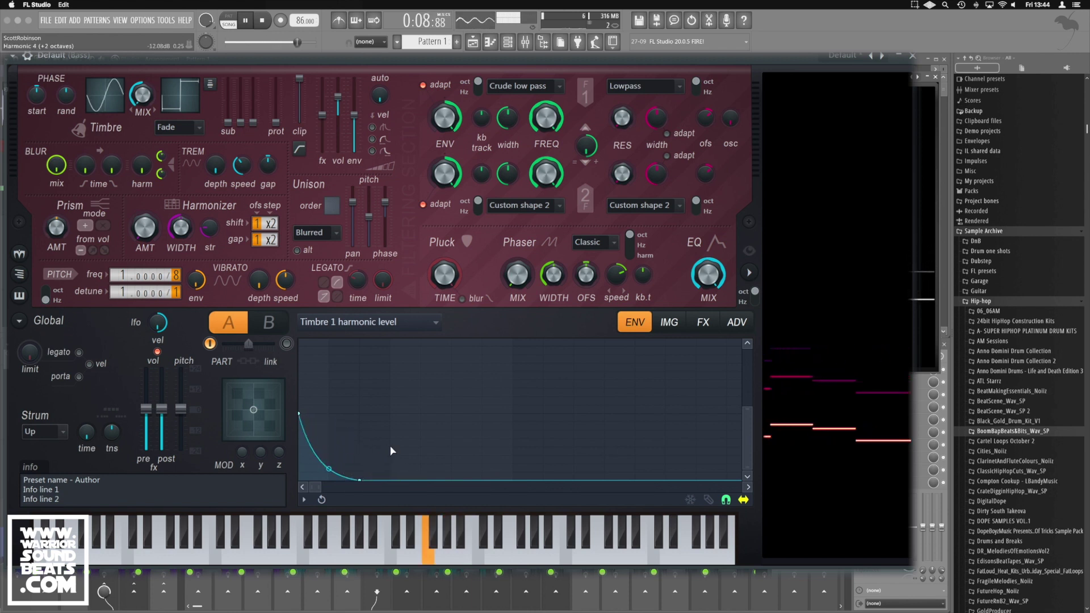
key("space")
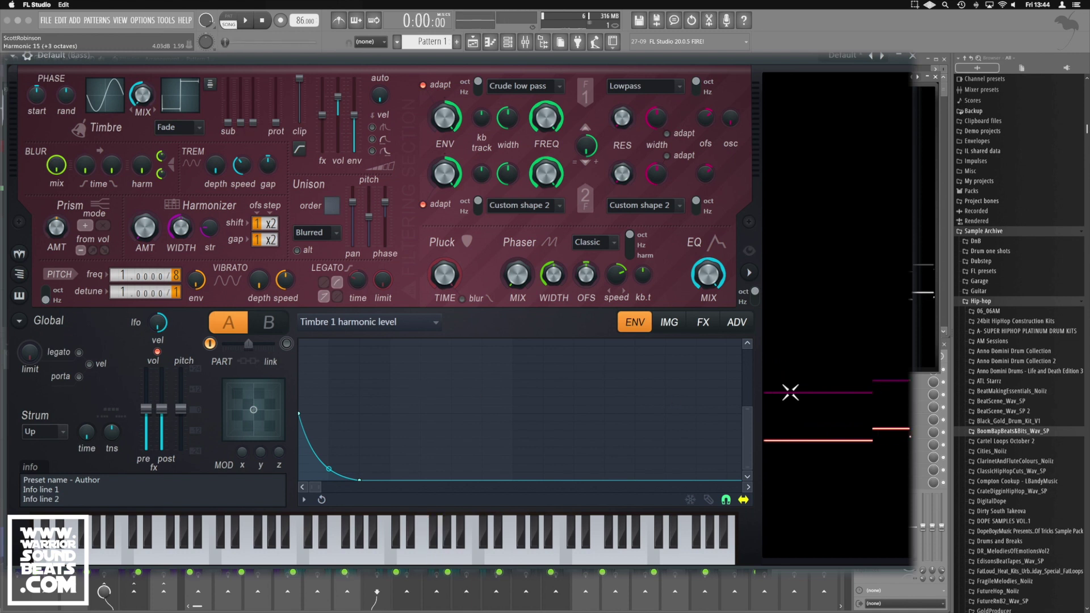
- Switch Harmor's distortion to the Classic type and preview it over the loop
left_click(703, 323)
left_click(400, 363)
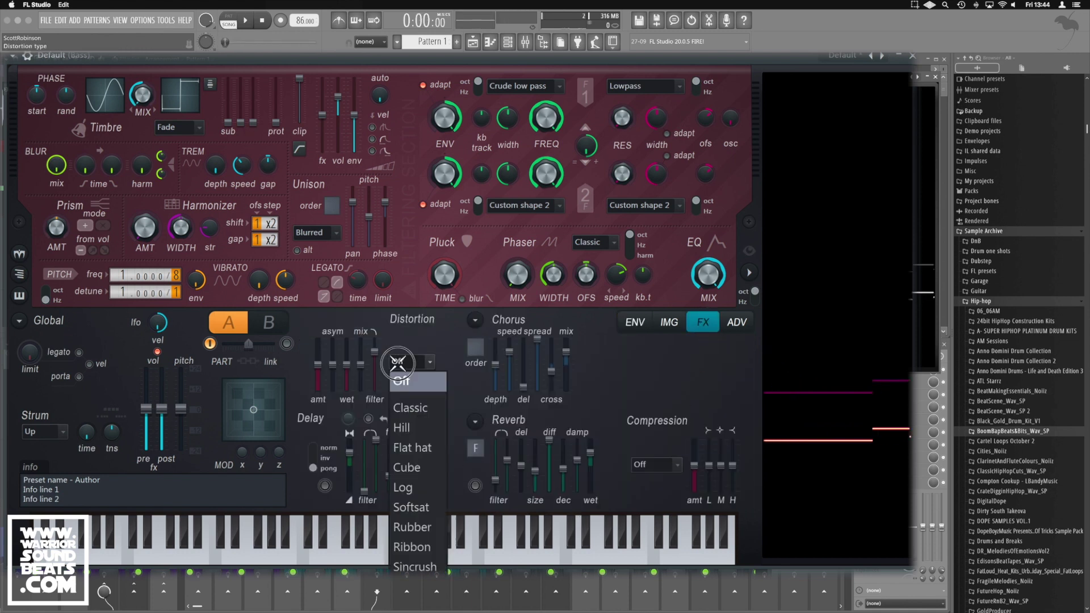
left_click(419, 409)
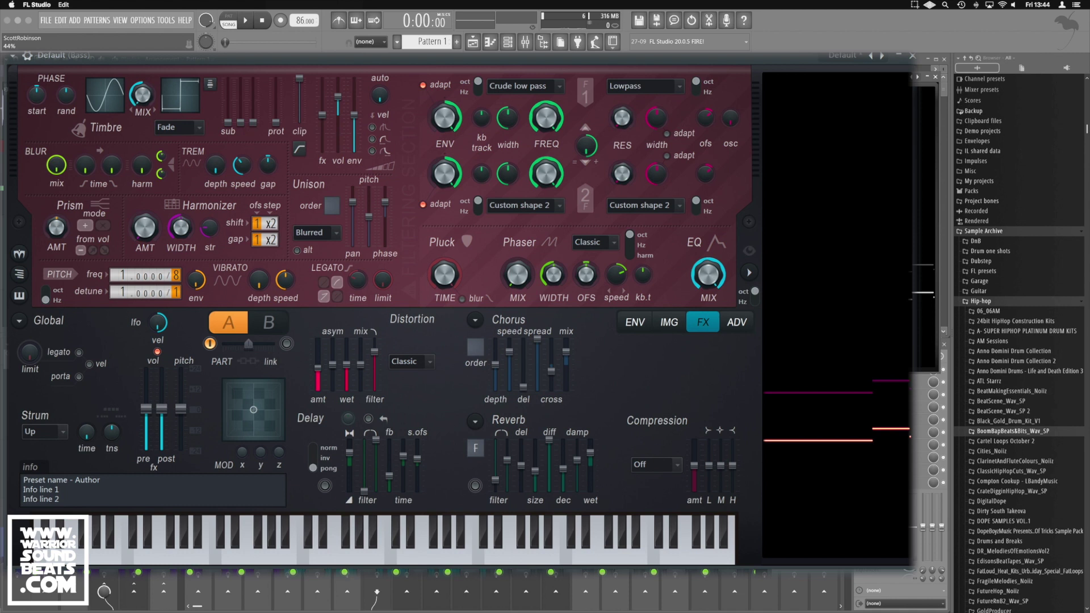
key("space")
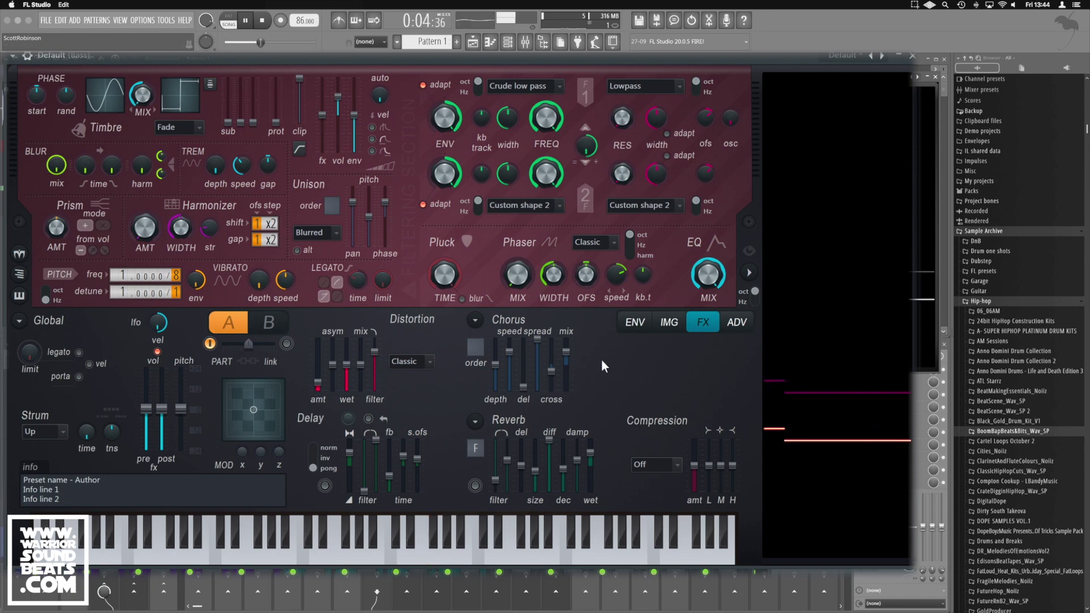
left_click(635, 322)
- Enable the Volume envelope with a short rounded attack, full sustain and a shorter release
key("space")
left_click(364, 321)
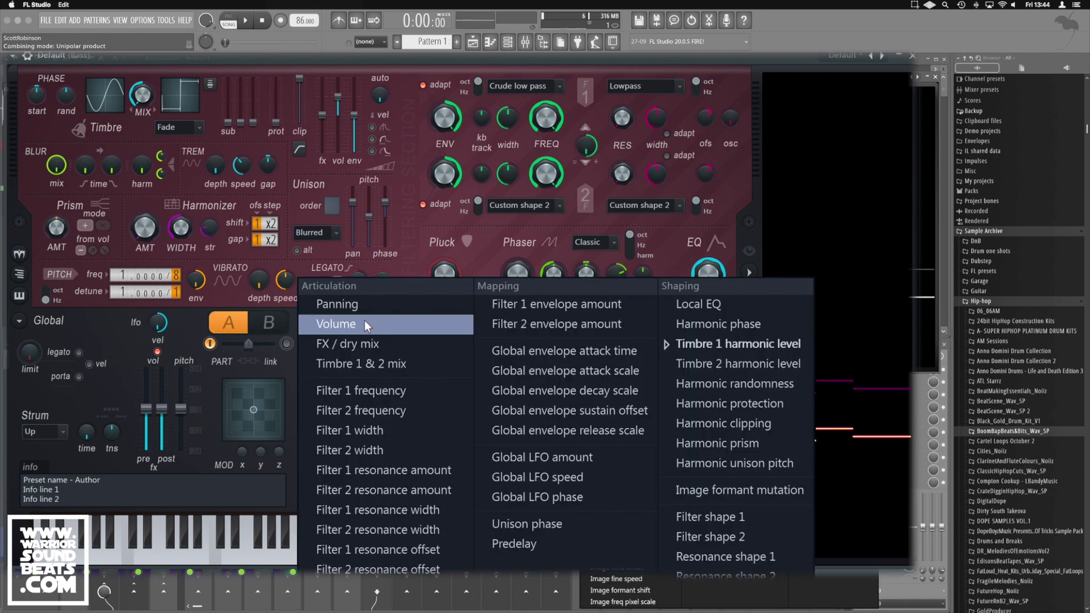
left_click(367, 321)
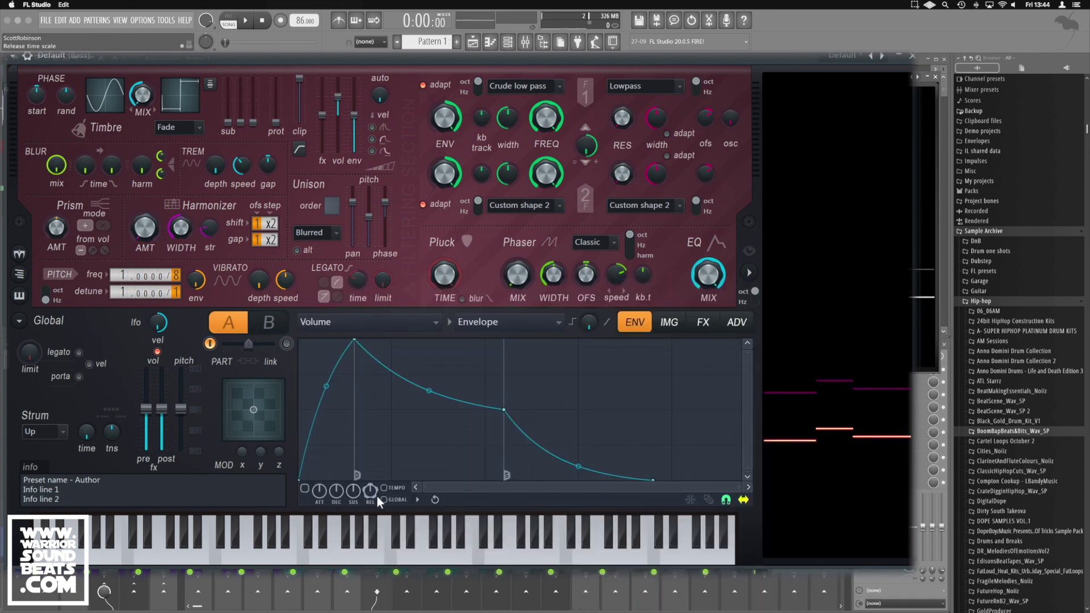
left_click(306, 490)
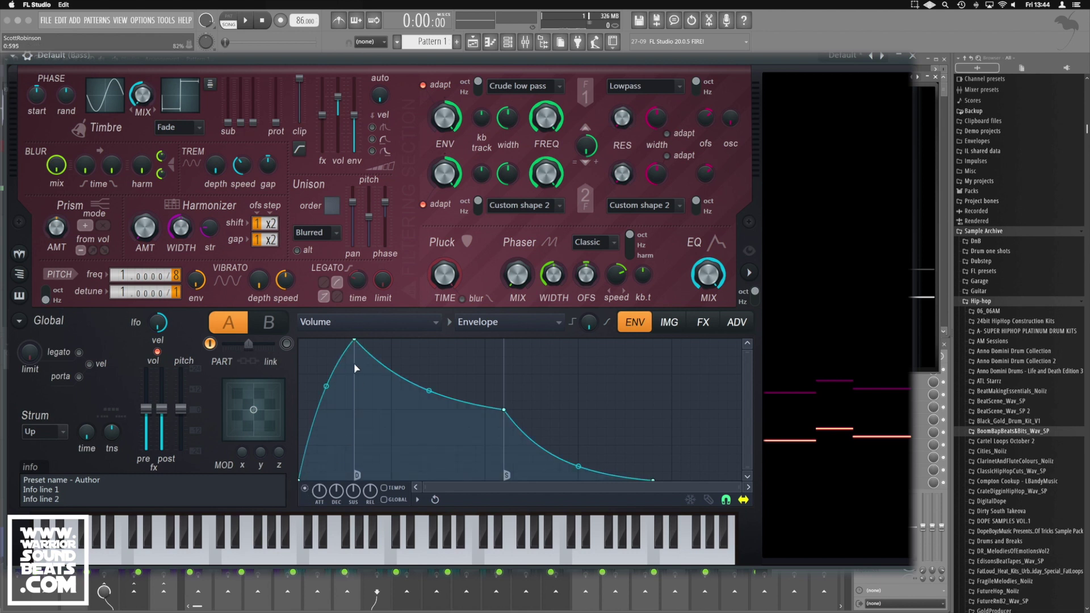
left_click_drag(356, 343, 317, 341)
left_click_drag(307, 387, 307, 368)
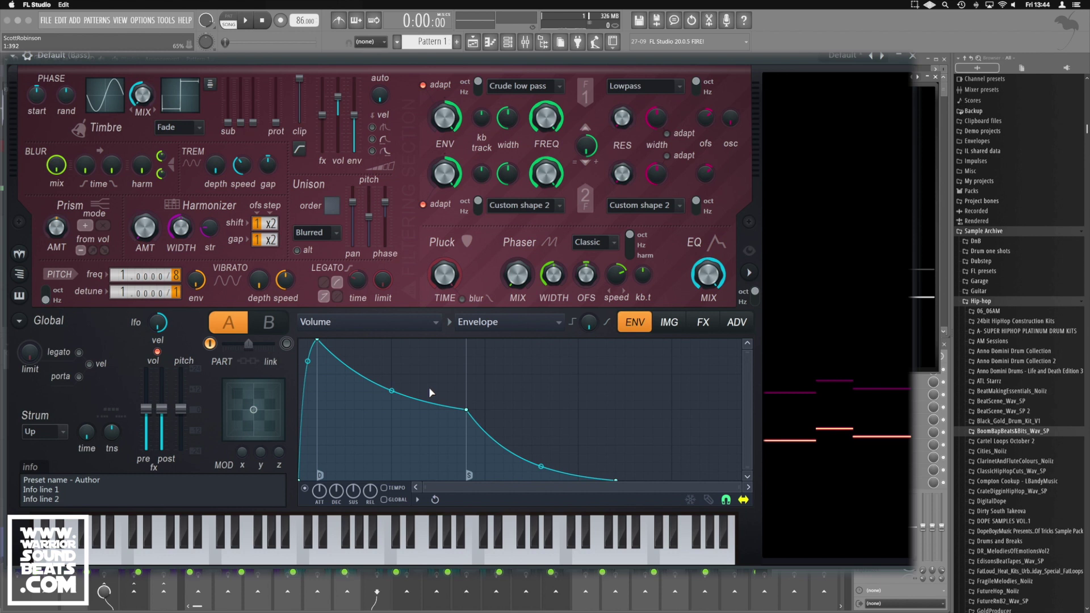
left_click_drag(471, 410, 382, 339)
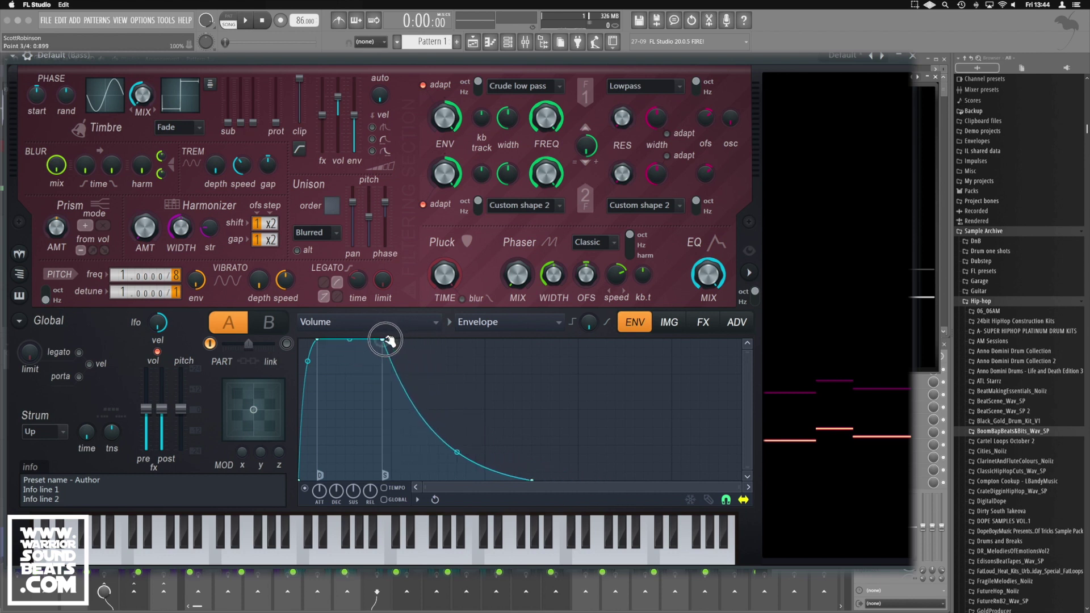
left_click_drag(535, 480, 421, 481)
- Fine-tune attack, sustain and release during playback, then raise distortion to about 34%
key("space")
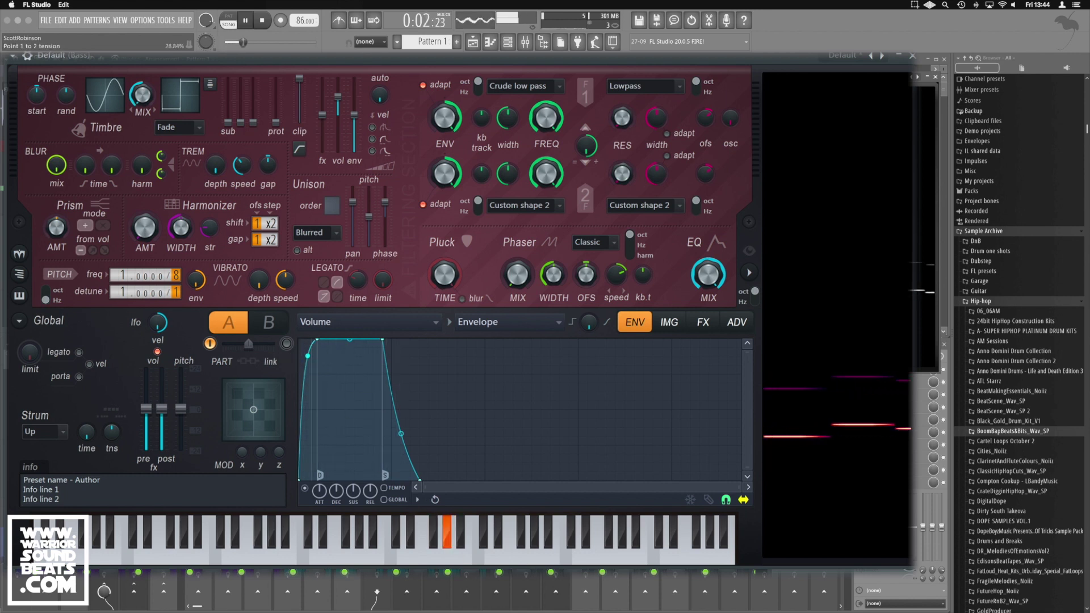
left_click_drag(307, 362, 308, 339)
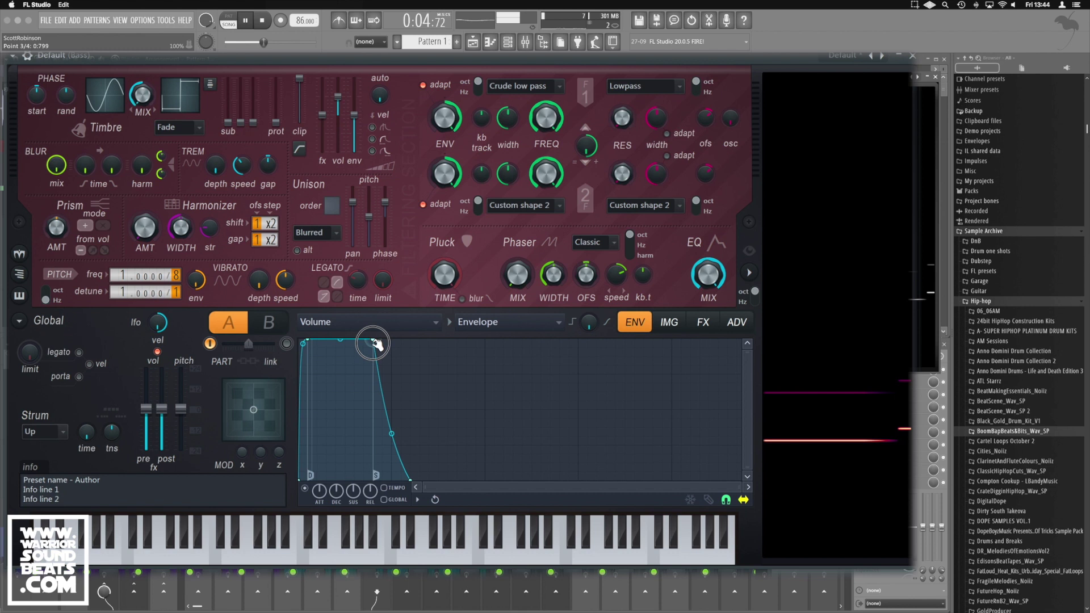
left_click_drag(374, 339, 373, 347)
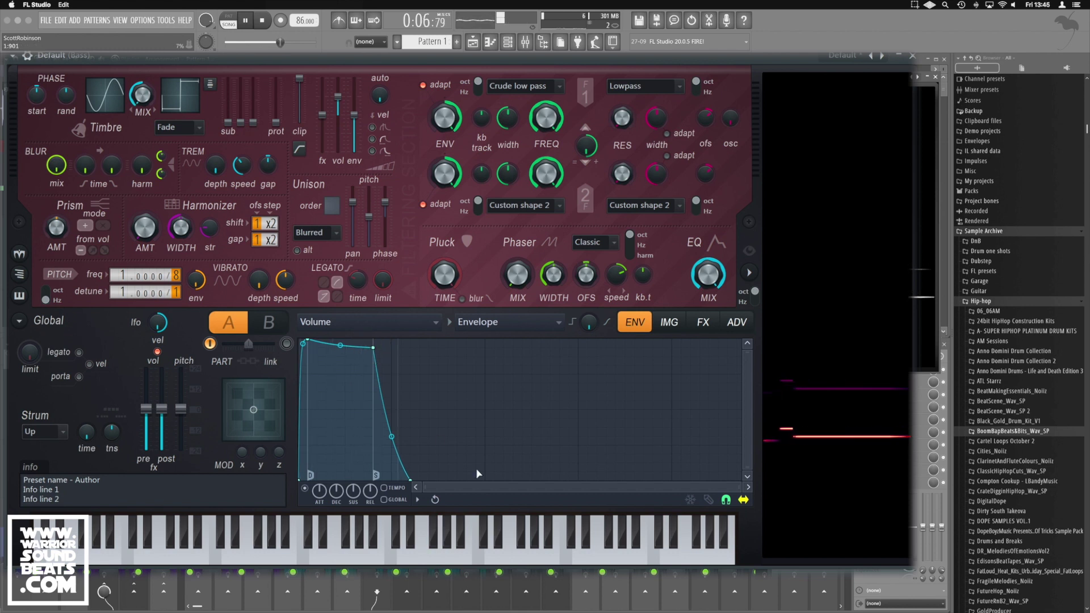
left_click_drag(410, 479, 400, 479)
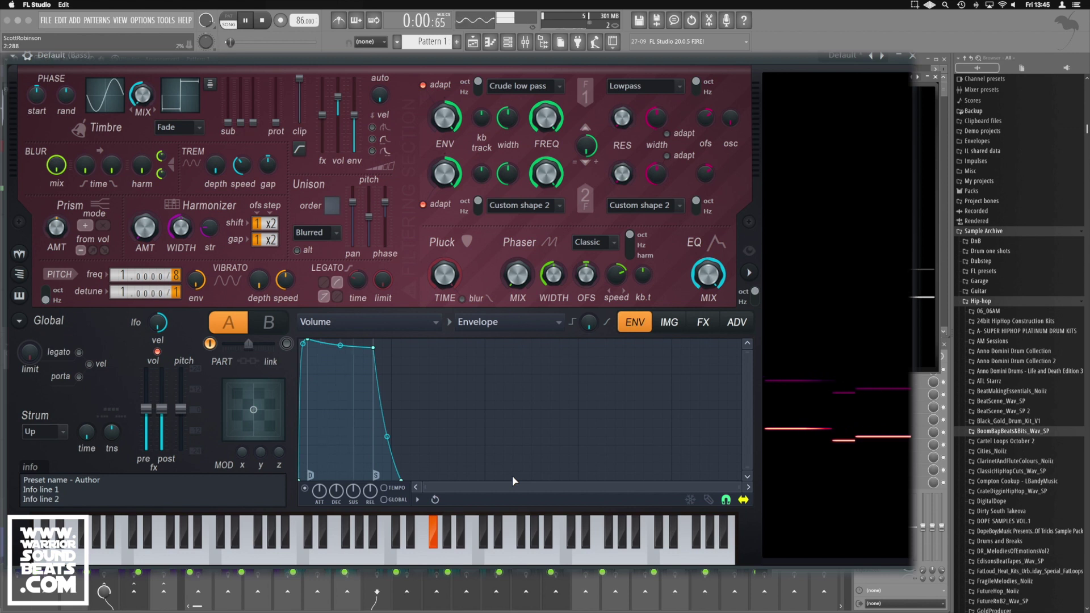
left_click(704, 322)
left_click_drag(322, 388, 323, 372)
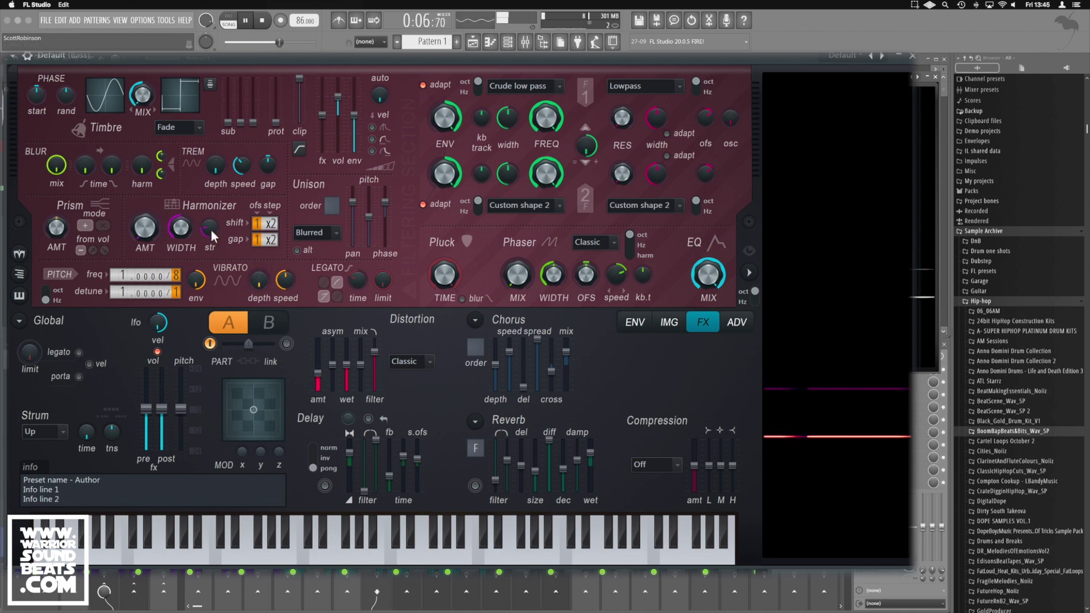
- Stop the drum loop and bring back Harmor's Timbre 1 harmonic level envelope editor
key("space")
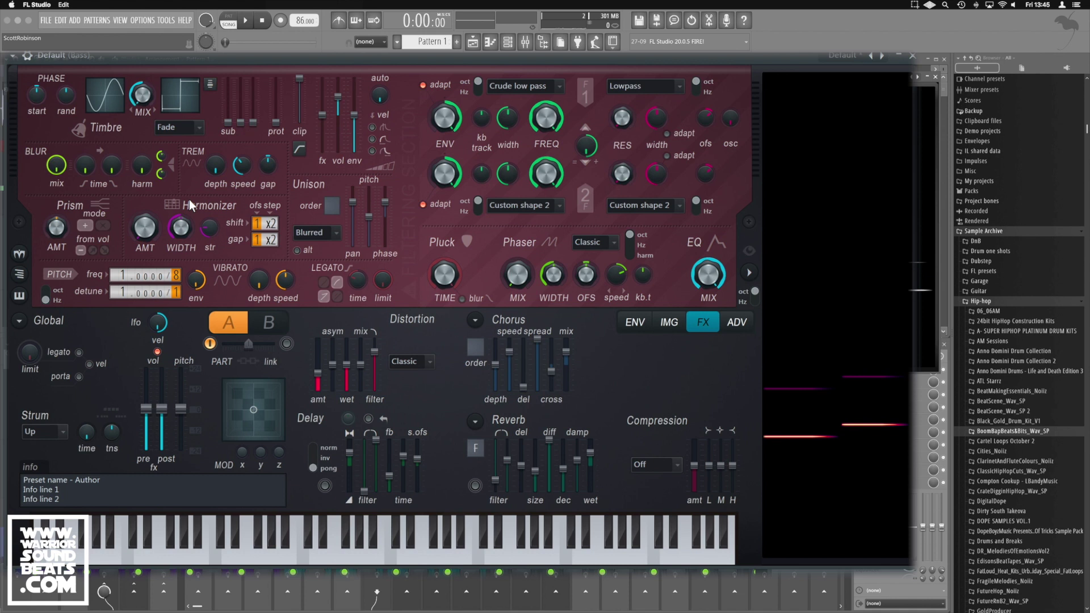
left_click(118, 104)
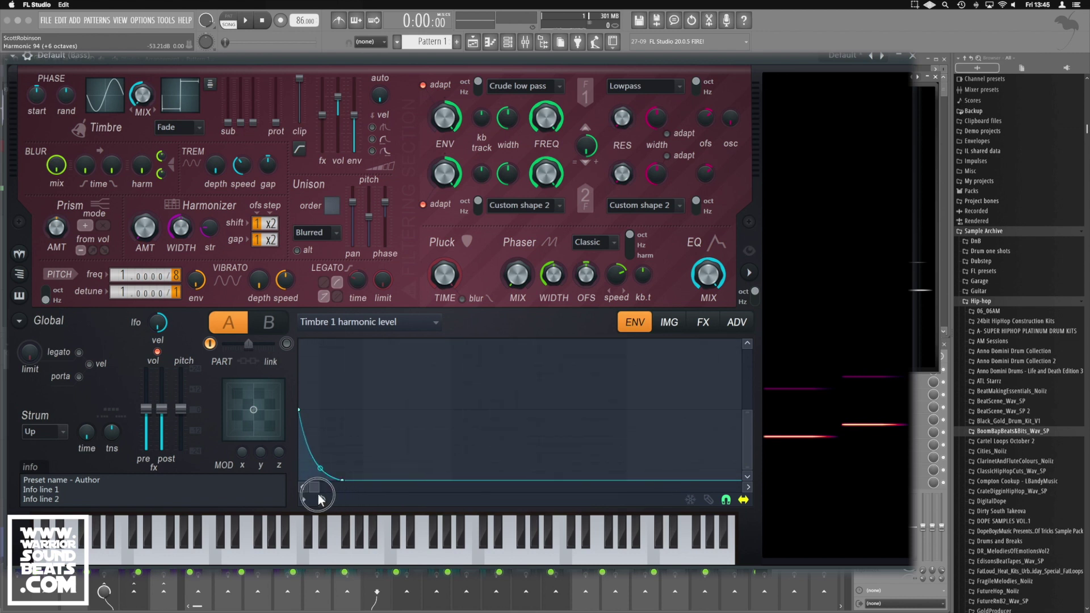
- Stretch the harmonic level envelope's decay, bow its curve outward, and audition it
left_click_drag(308, 481, 429, 489)
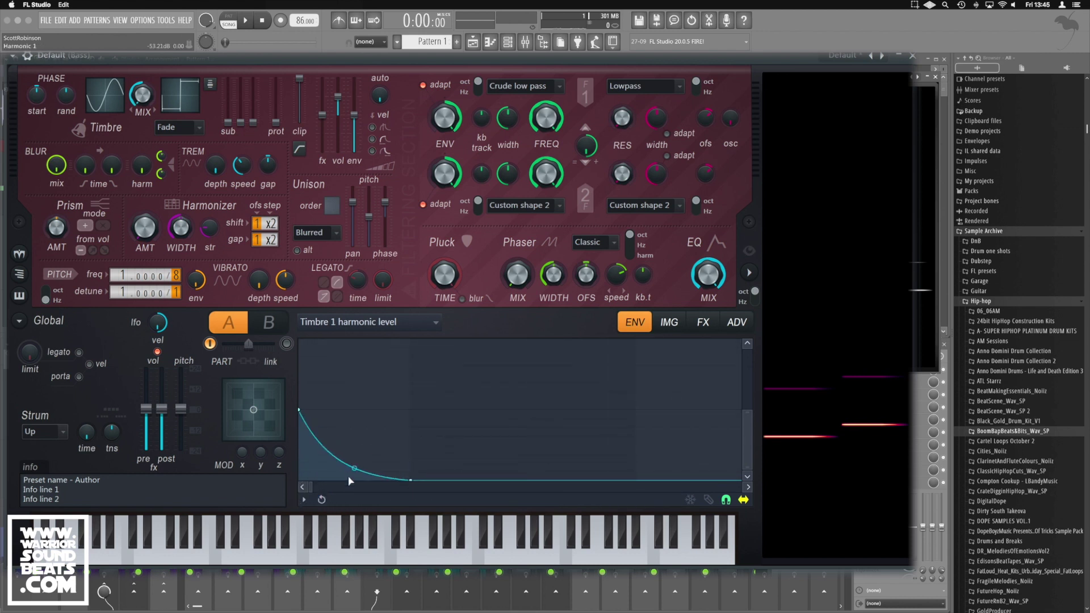
left_click_drag(354, 469, 354, 434)
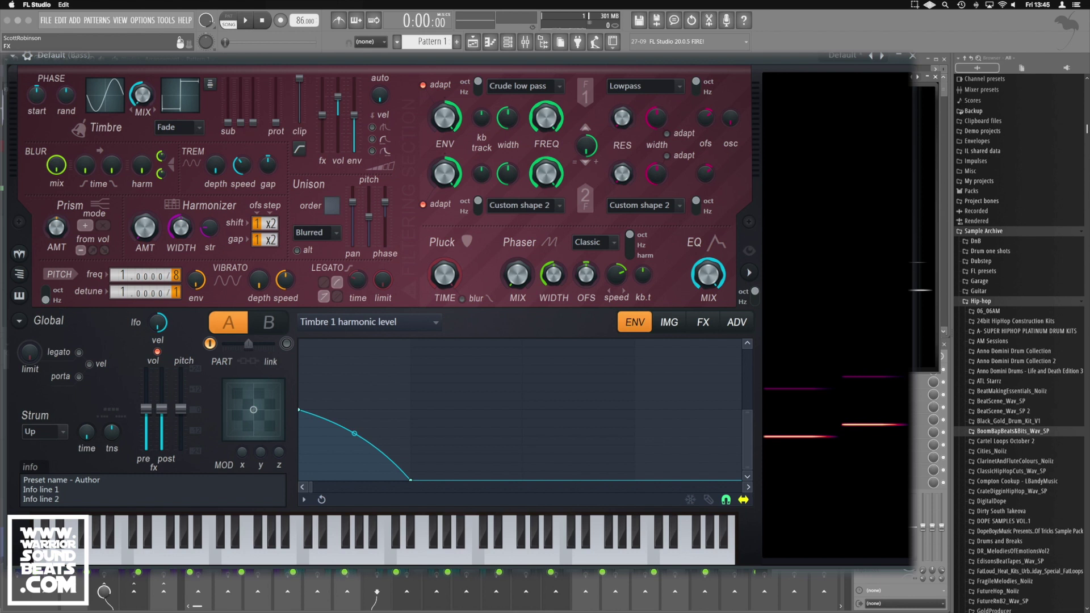
key("space")
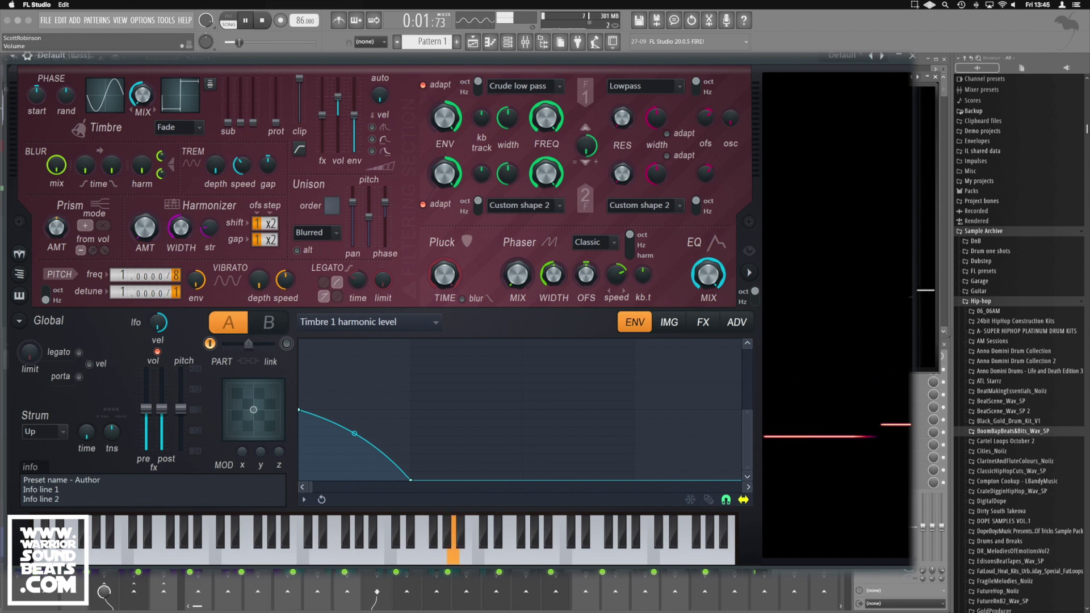
- Set Harmor's Distortion type to Off and replay the loop
left_click(703, 322)
key("space")
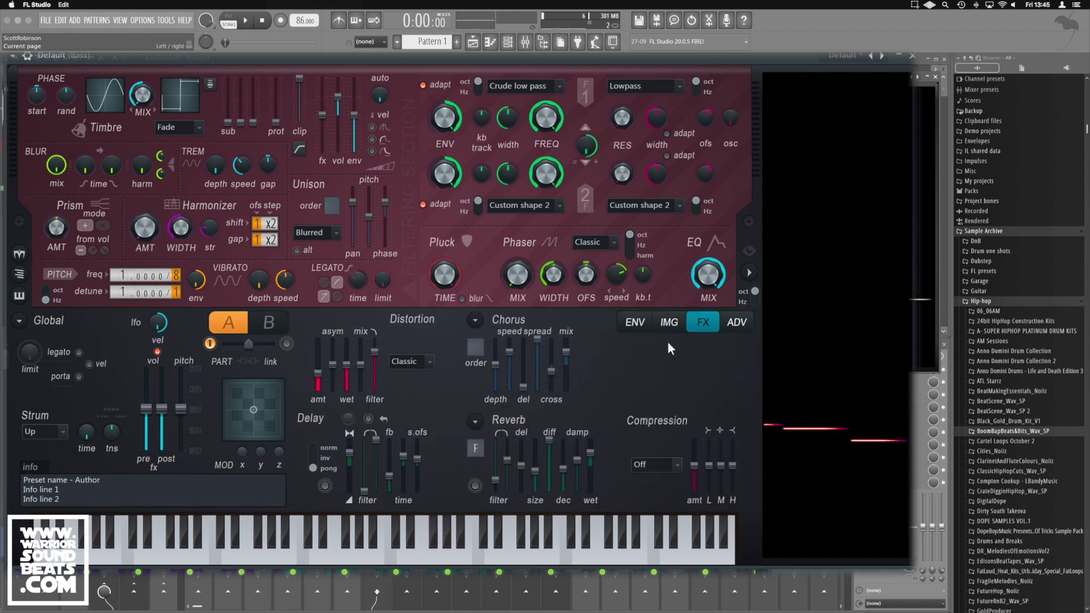
left_click(404, 363)
left_click(431, 383)
key("space")
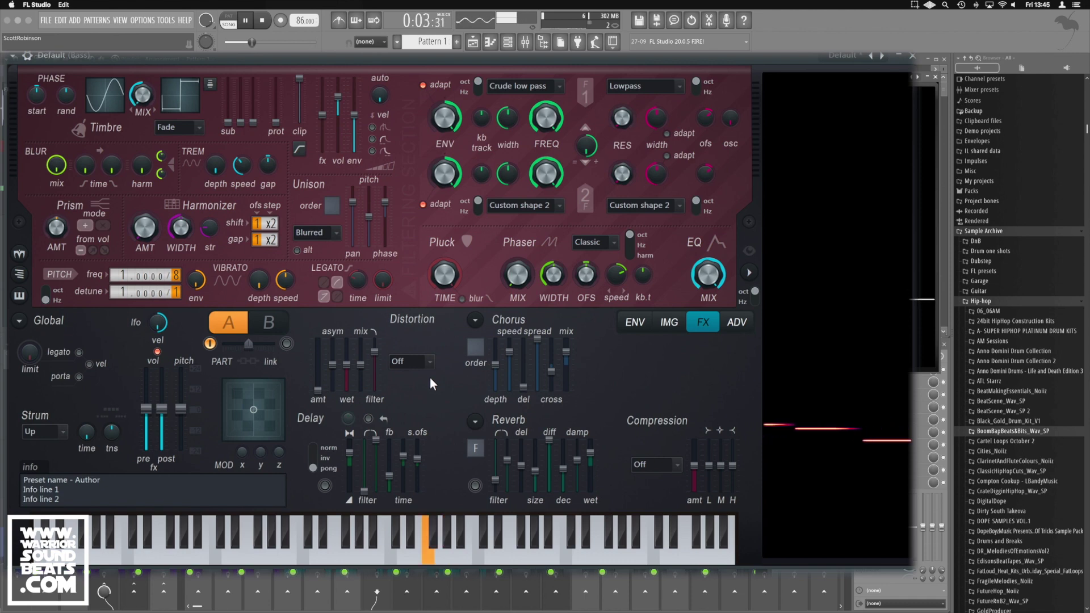
left_click(635, 322)
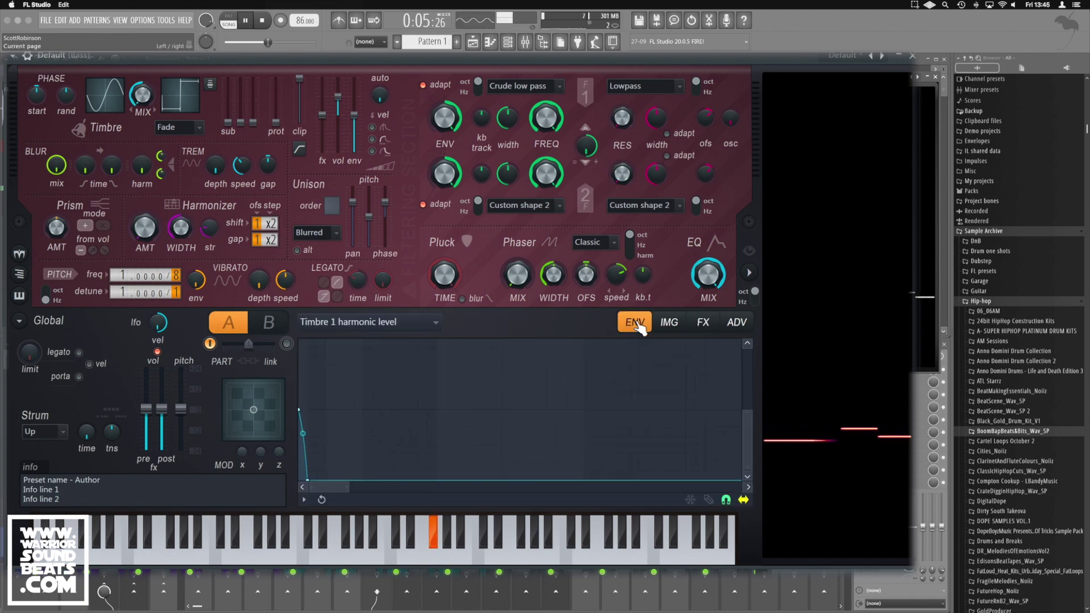
- Switch the envelope editor to the Volume envelope and shorten its release
key("space")
left_click(340, 331)
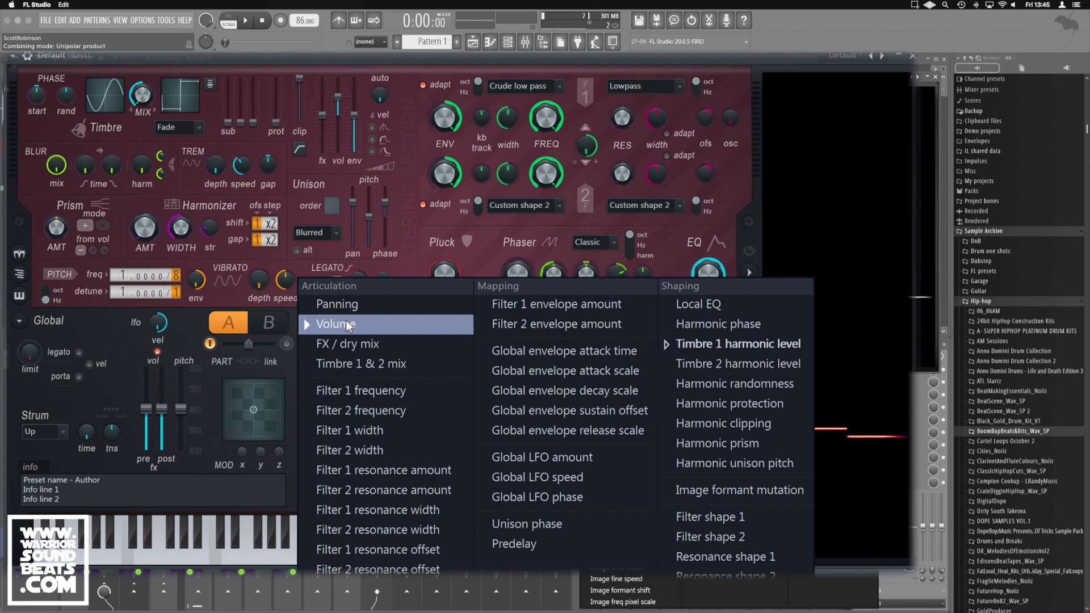
left_click(321, 253)
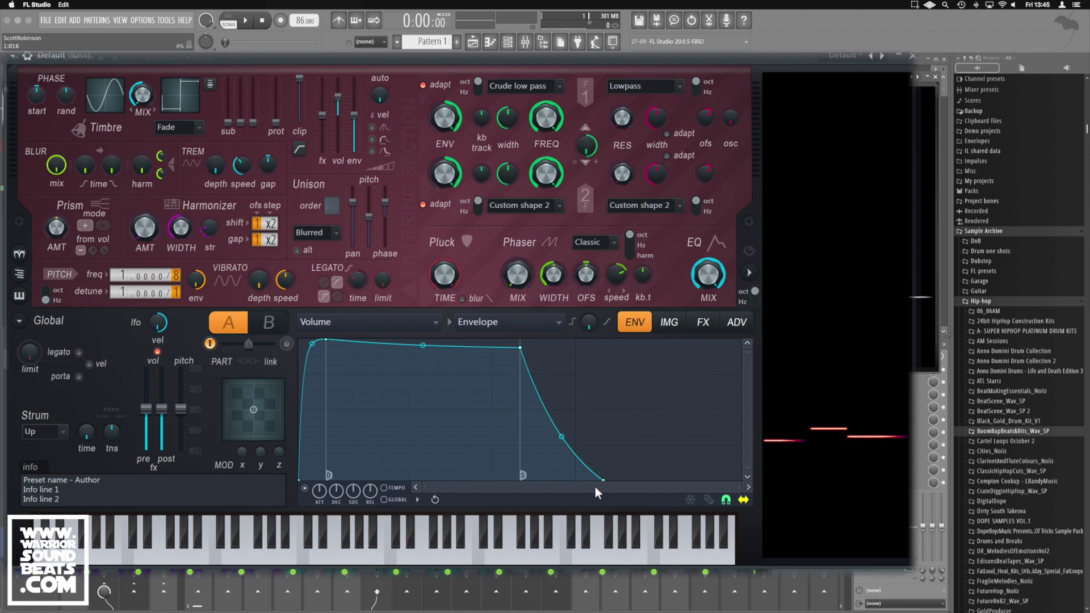
left_click_drag(604, 480, 547, 480)
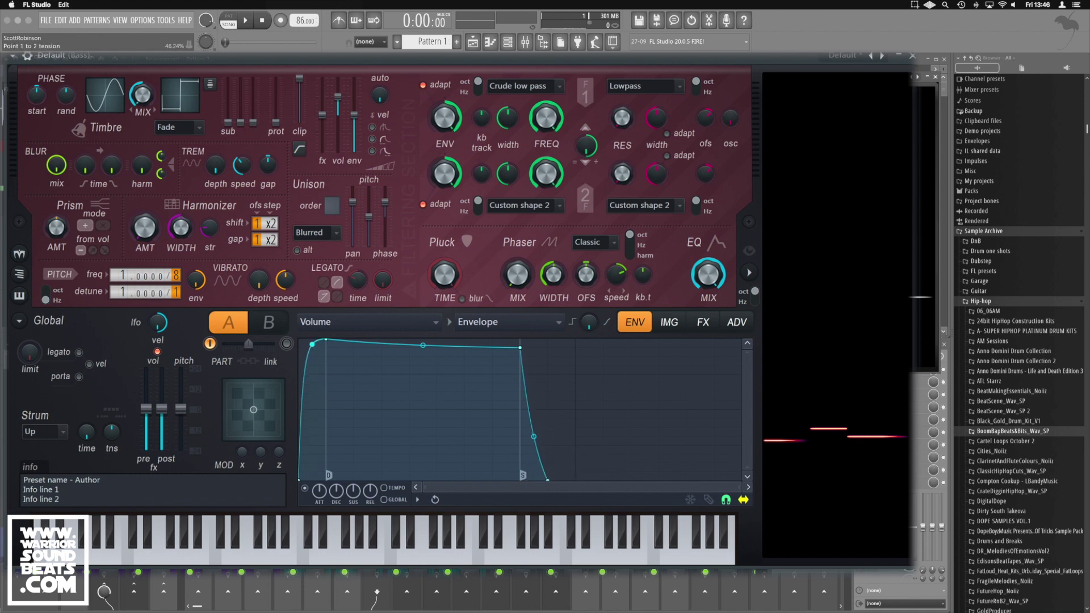
- Smooth the volume attack curve, drop the peak to a flat sustain, and curve the release
left_click_drag(307, 410, 306, 388)
left_click_drag(306, 387, 306, 402)
mouse_move(337, 342)
left_mouse_down()
mouse_move(263, 338)
mouse_move(326, 348)
left_mouse_up()
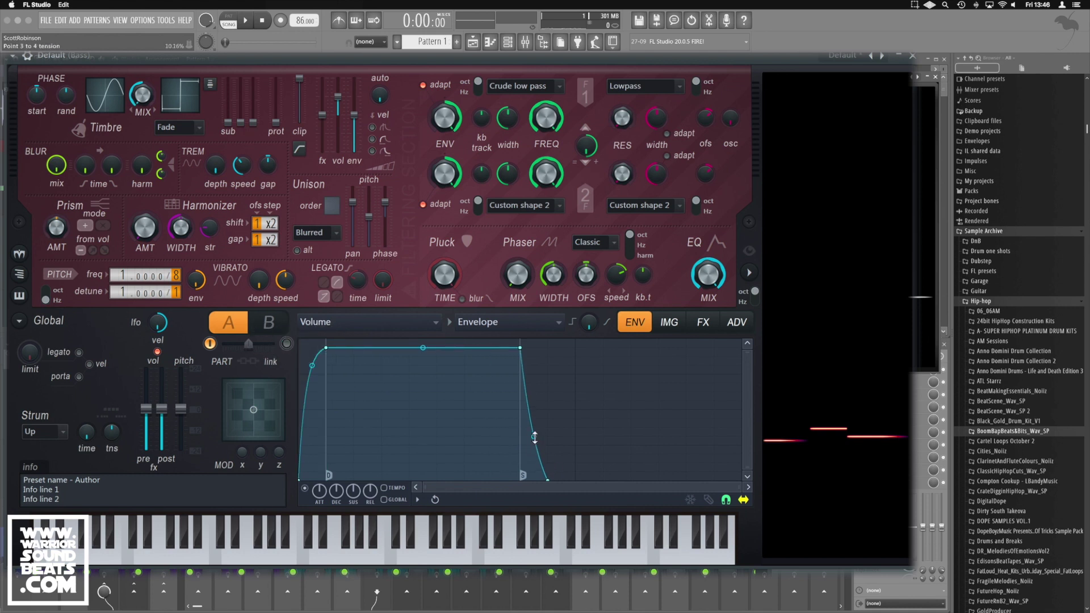
left_click_drag(534, 438, 534, 424)
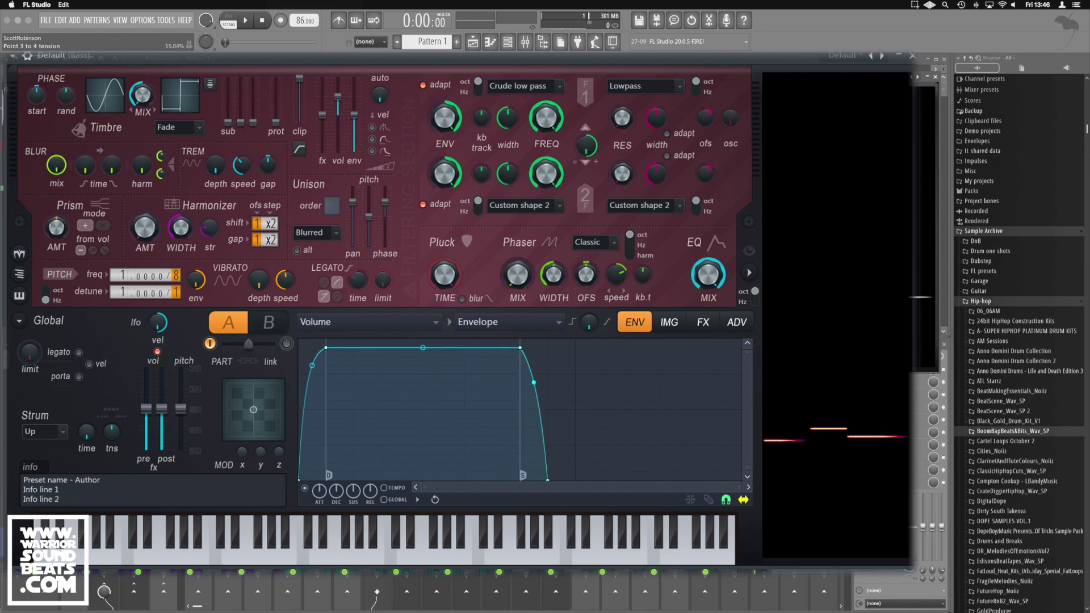
left_click_drag(534, 383, 534, 458)
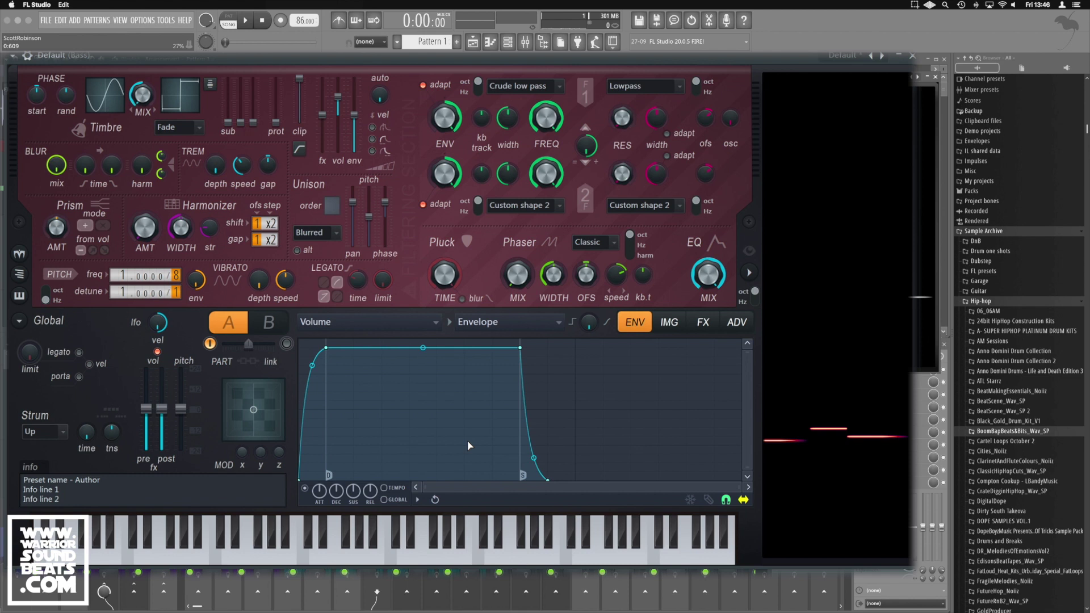